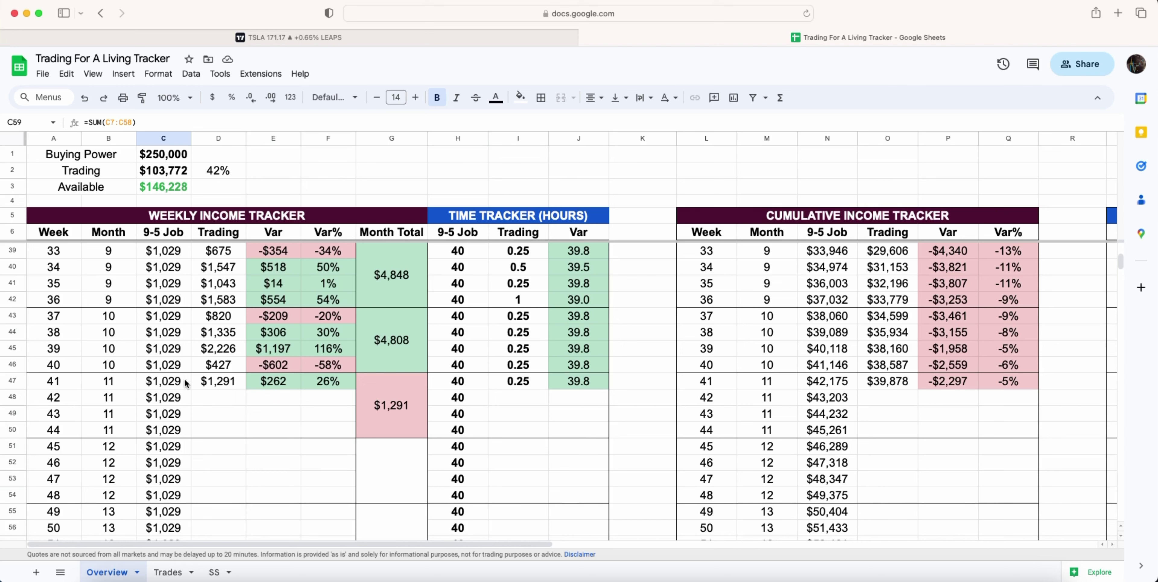
# - Review month 11's 9-5 job income and week 41's trading income, variance and variance percentage in the weekly income tracker
pyautogui.moveTo(184, 379); pyautogui.dragTo(172, 429)
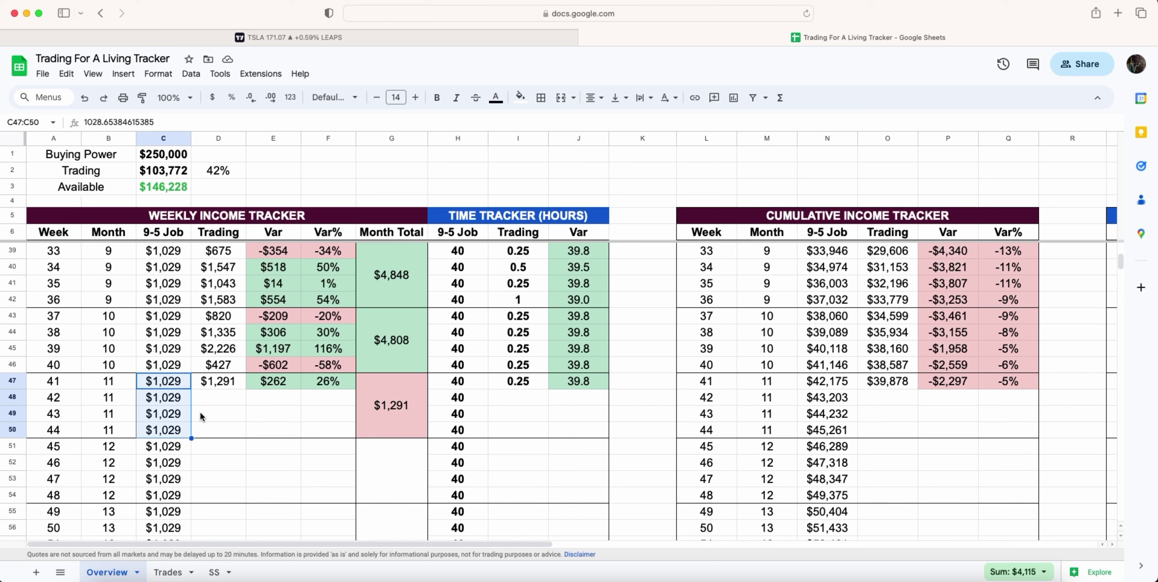
pyautogui.click(267, 417)
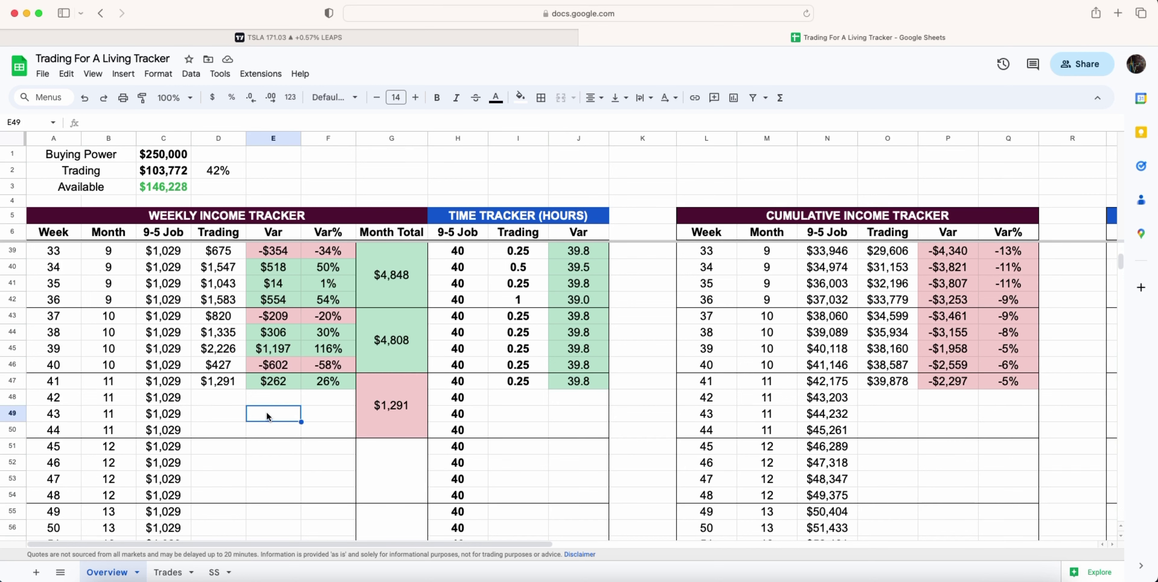
pyautogui.scroll(-2, 267, 417)
pyautogui.scroll(-1, 266, 413)
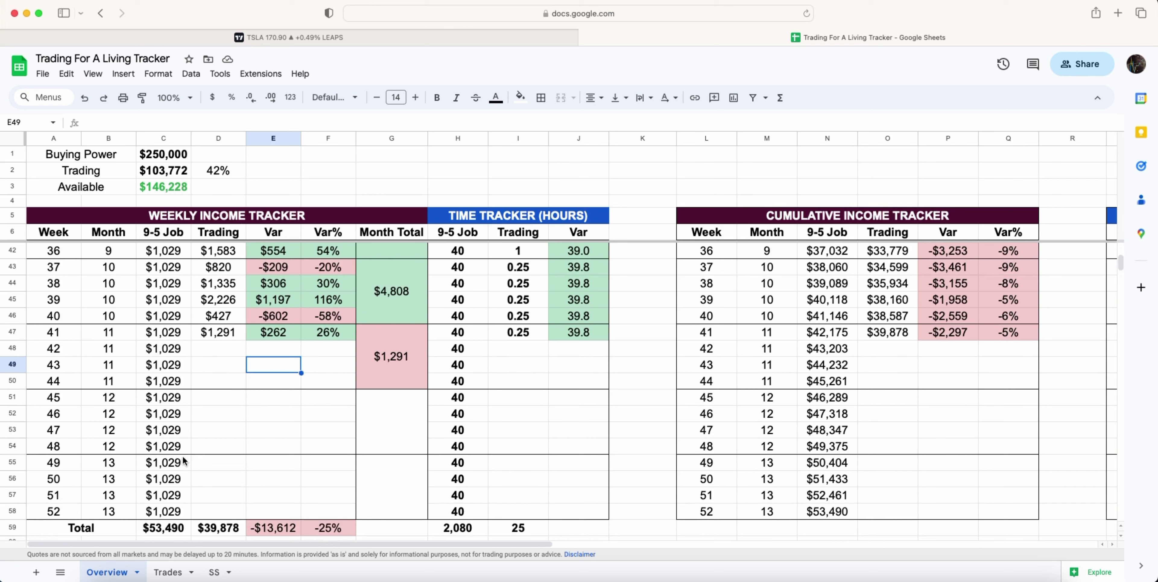
pyautogui.moveTo(74, 335); pyautogui.dragTo(314, 337)
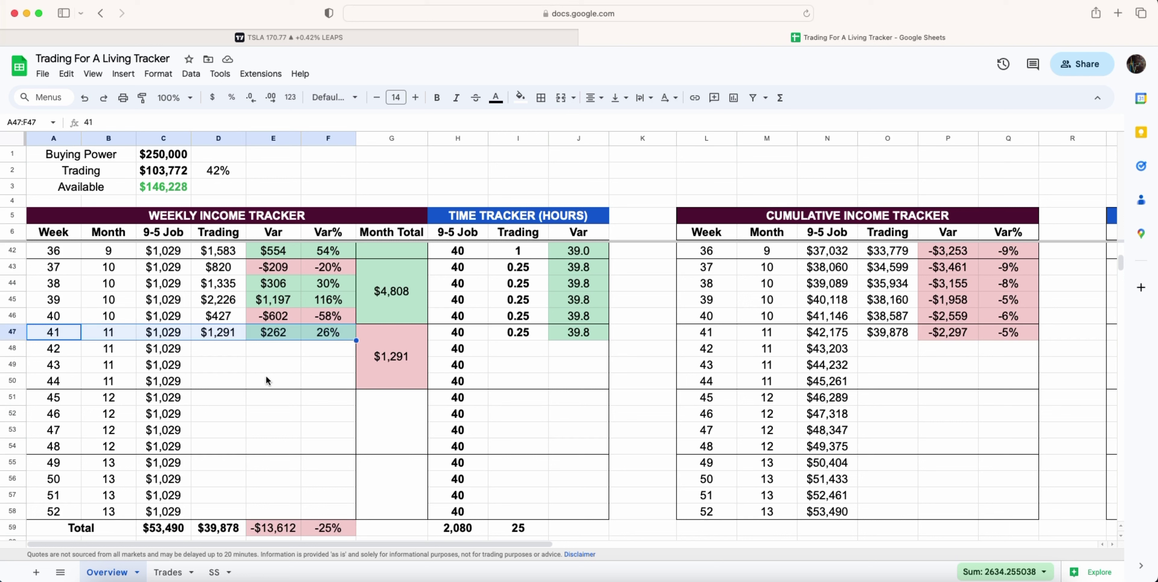
pyautogui.click(275, 334)
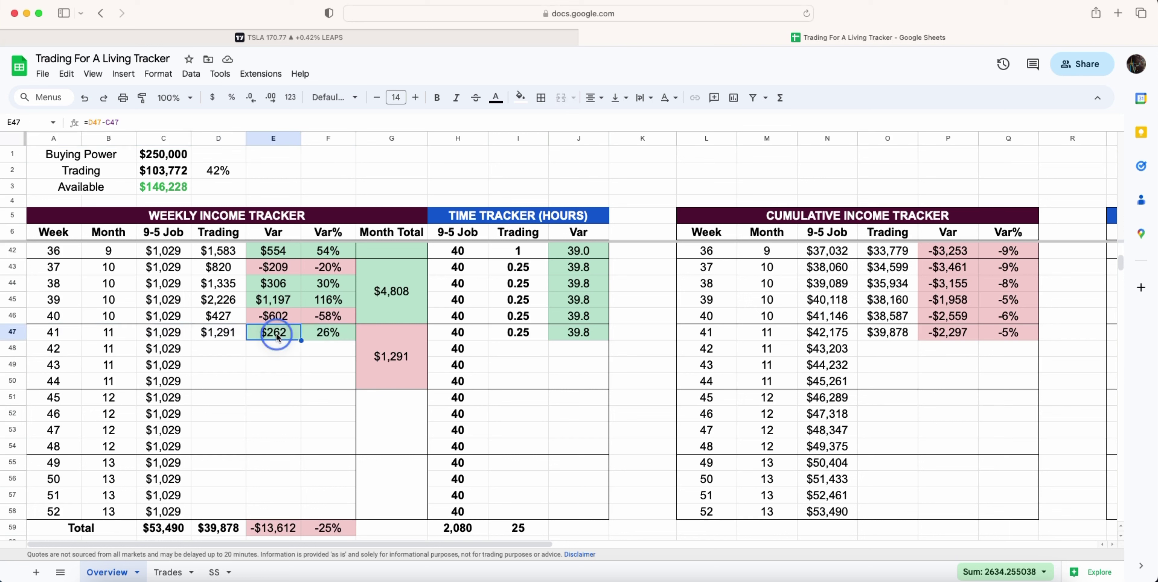
pyautogui.click(308, 334)
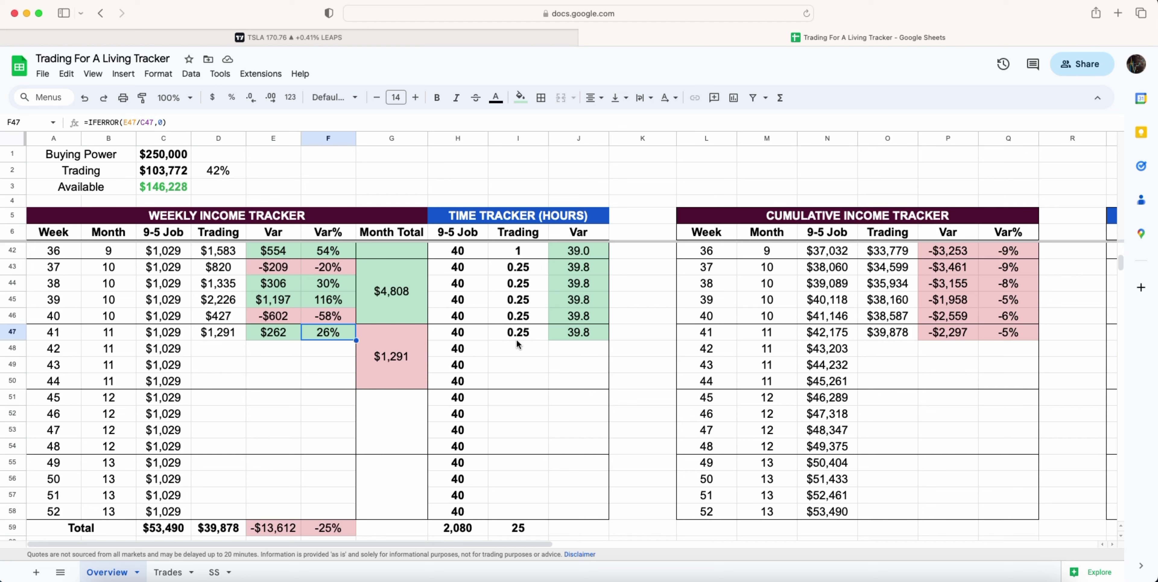
# - Check the buying power summary and week 41's job hours, trading hours and variance in the time tracker
pyautogui.moveTo(163, 155); pyautogui.dragTo(164, 187)
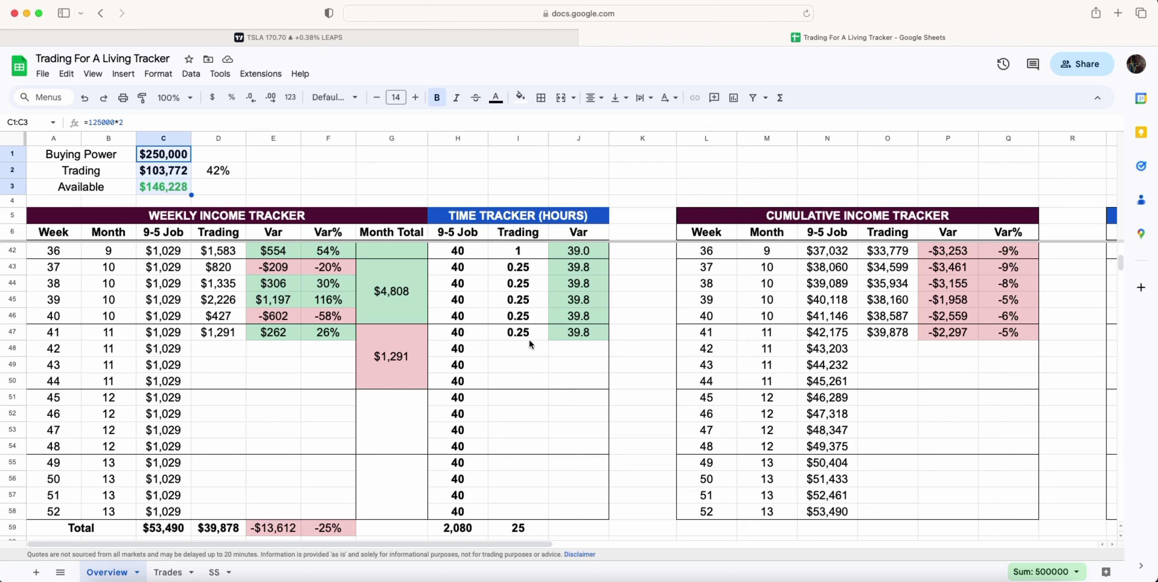
pyautogui.moveTo(458, 338); pyautogui.dragTo(519, 339)
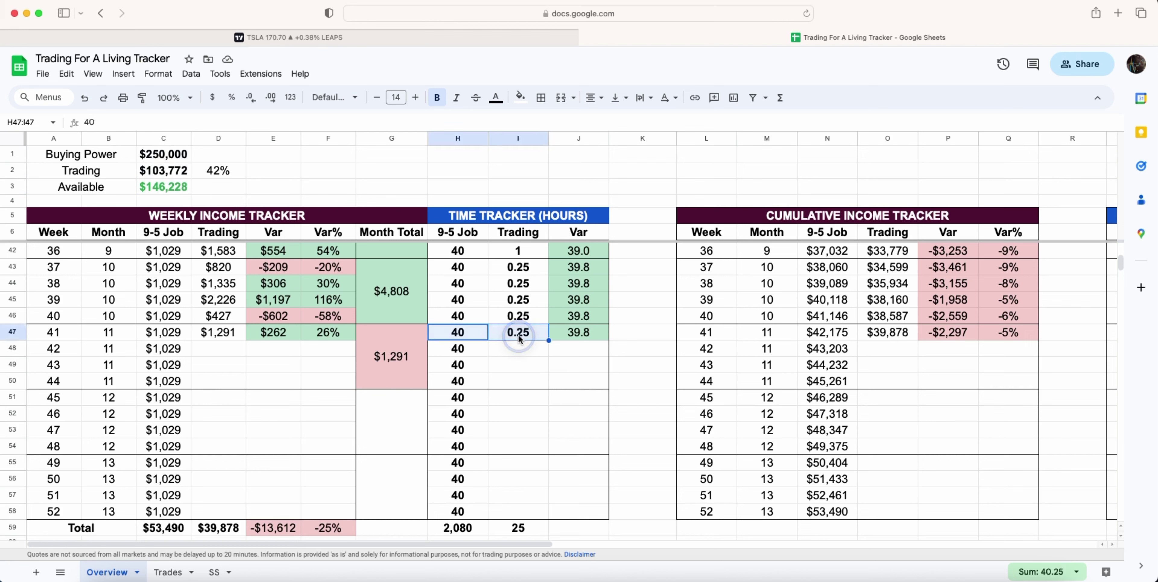
pyautogui.click(472, 334)
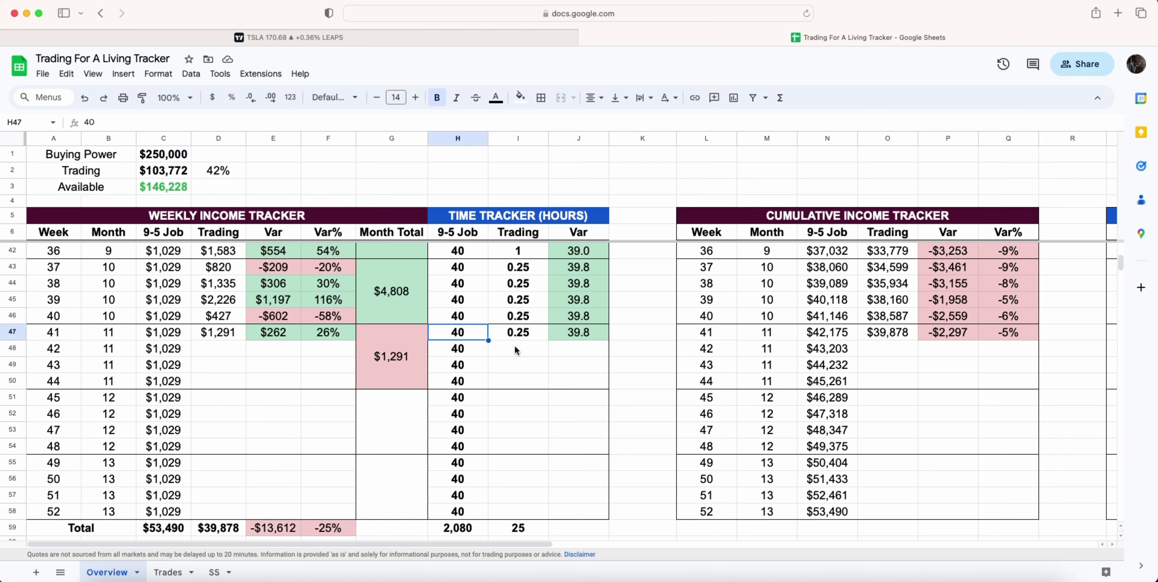
pyautogui.click(526, 338)
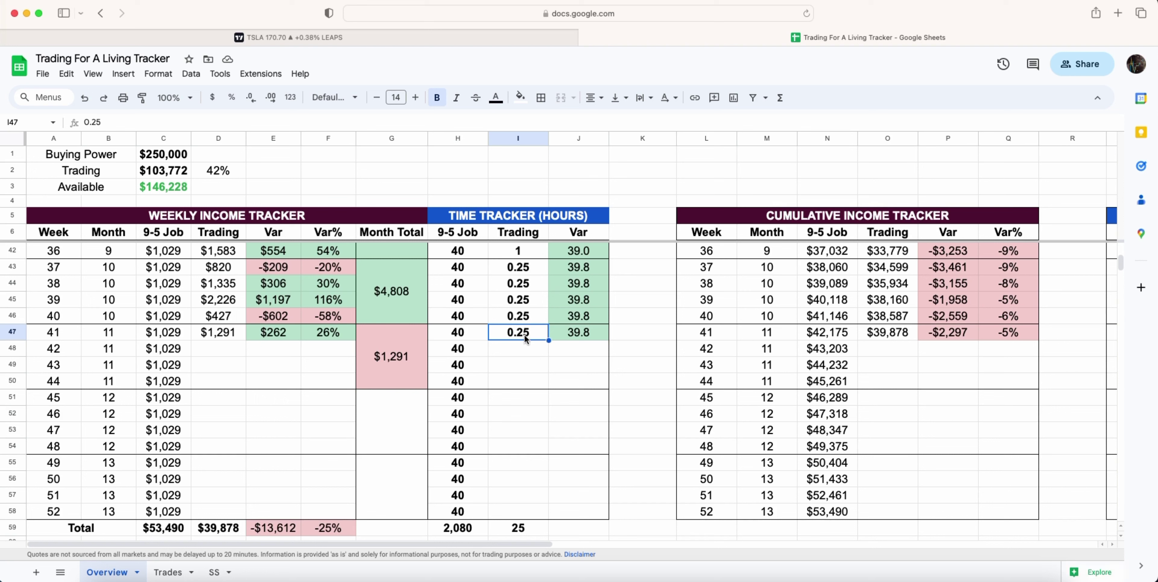
pyautogui.click(578, 340)
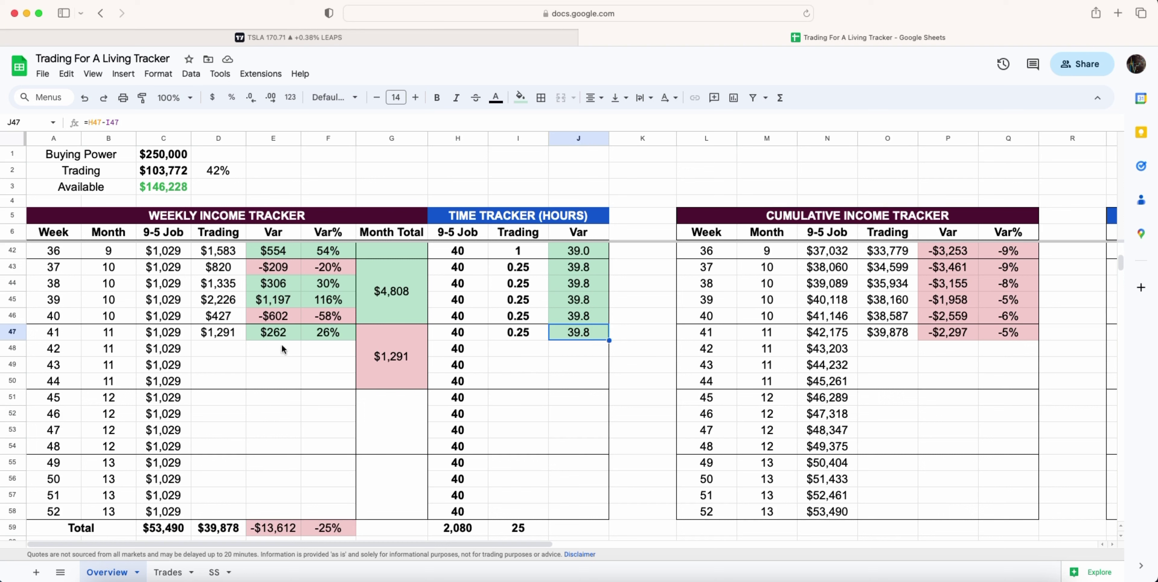
# - Compare week 41's weekly job and trading income with its figures in the cumulative income tracker
pyautogui.moveTo(190, 335); pyautogui.dragTo(244, 335)
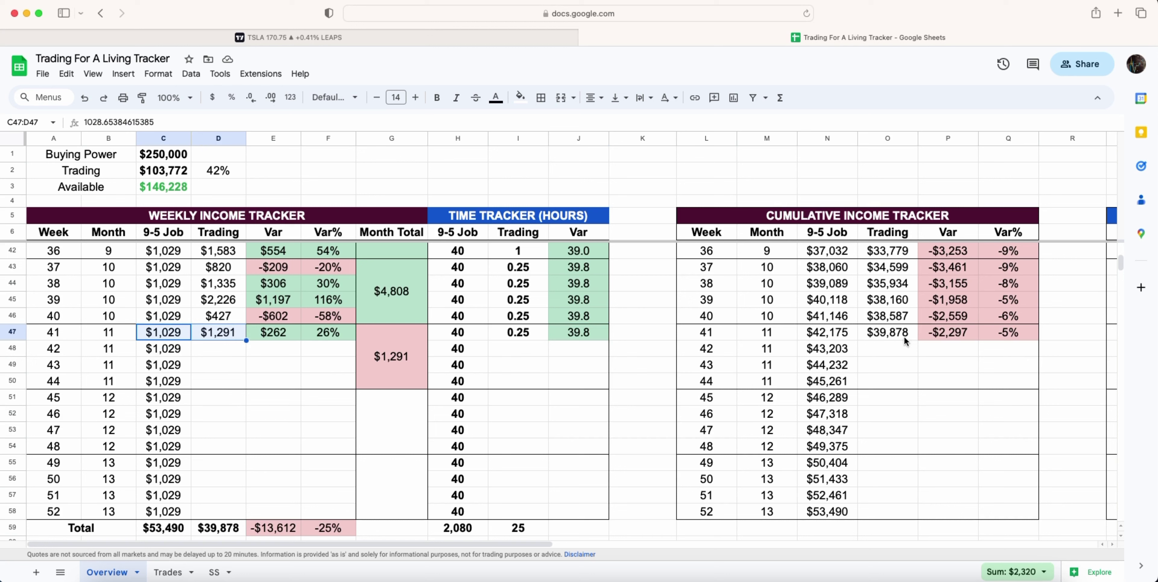
pyautogui.click(1020, 333)
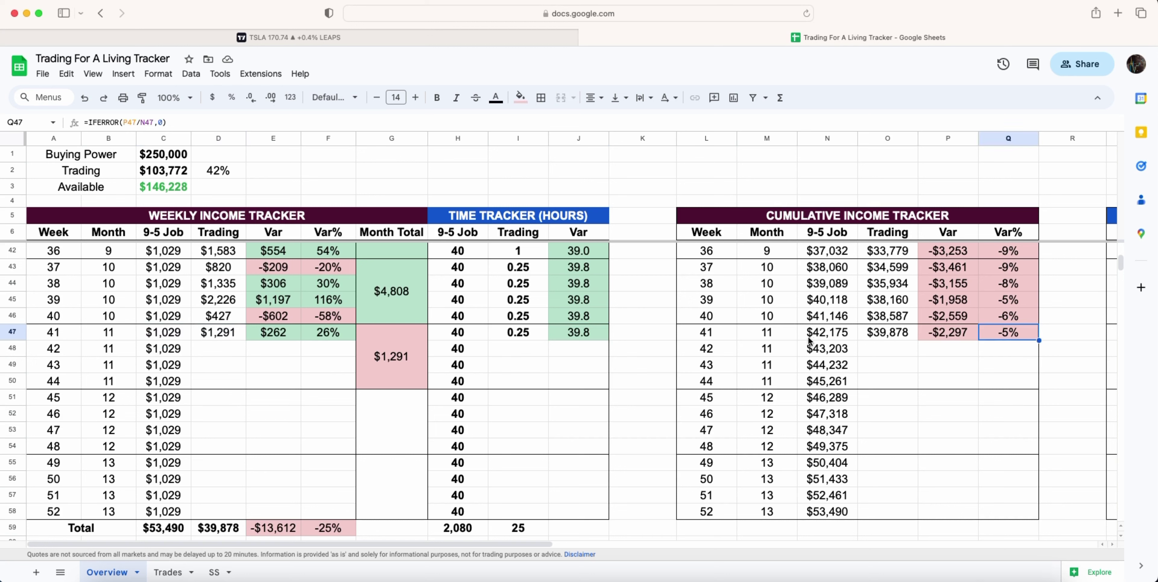
pyautogui.click(829, 335)
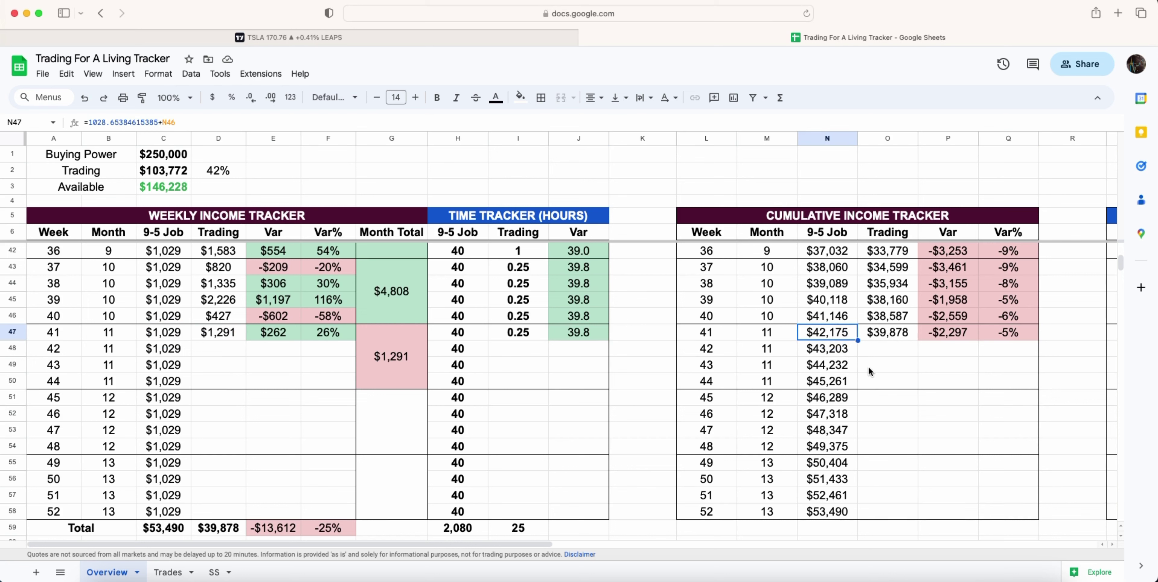
pyautogui.click(903, 331)
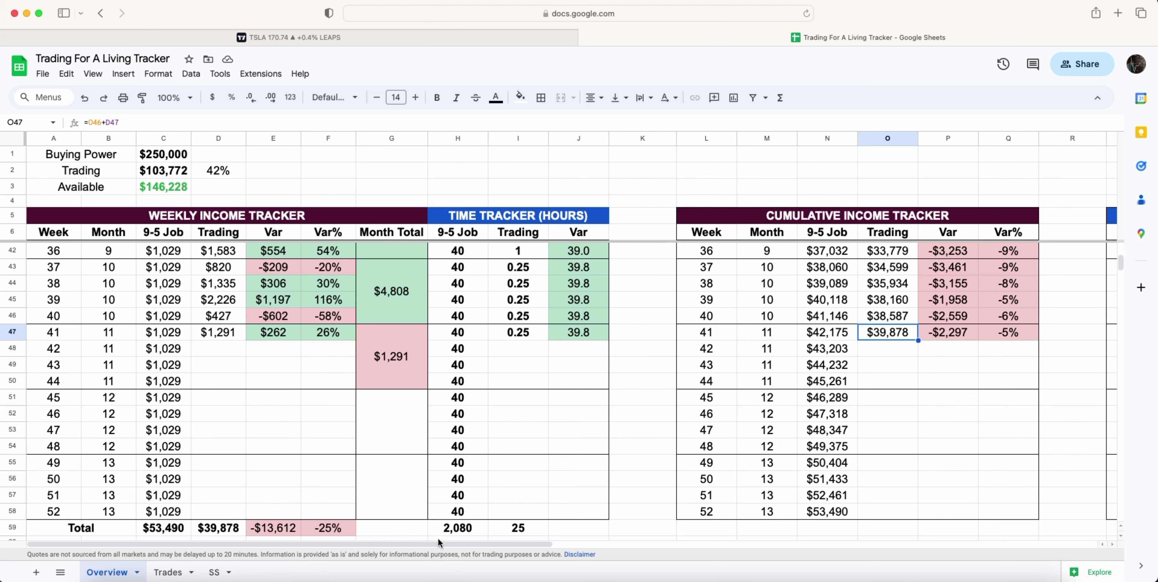
# - Inspect week 41's trading hours in the cumulative time tracker alongside its cumulative income row
pyautogui.moveTo(440, 544); pyautogui.dragTo(681, 544)
pyautogui.click(814, 333)
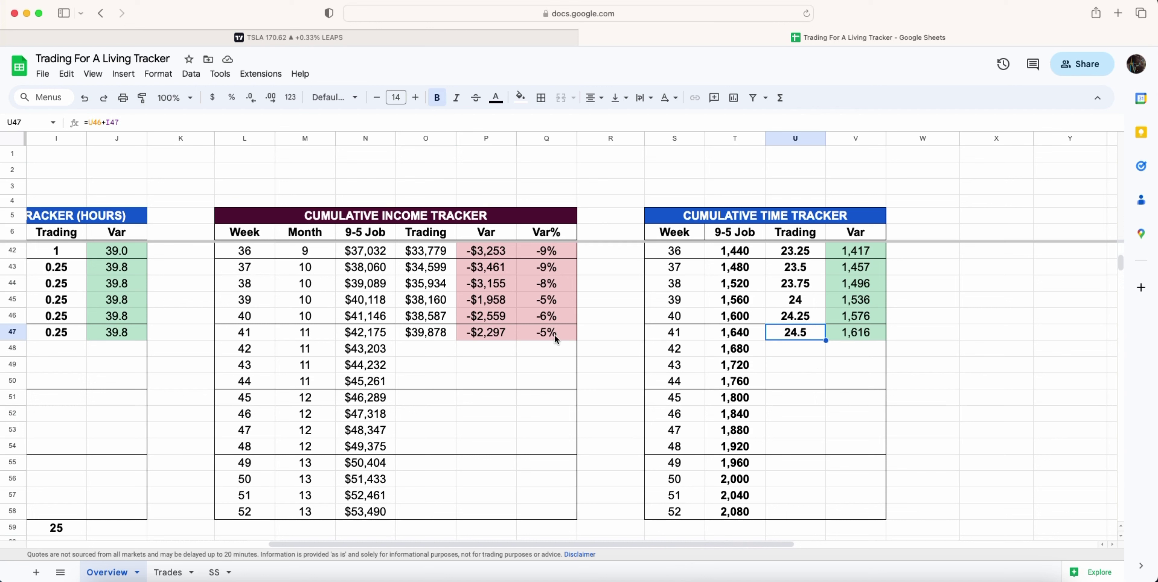
pyautogui.moveTo(368, 338); pyautogui.dragTo(562, 338)
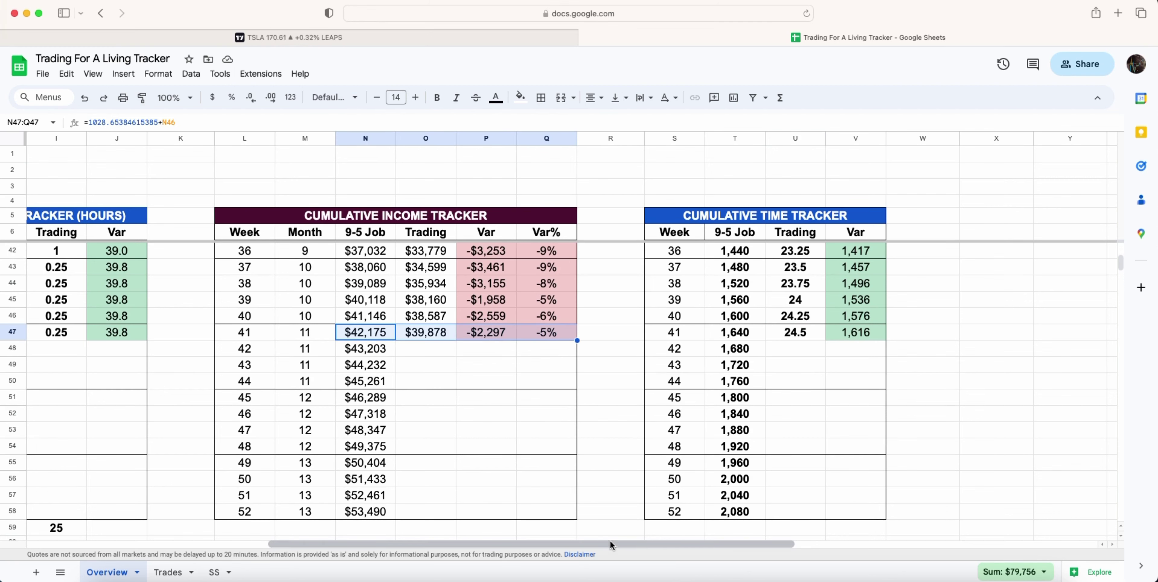
pyautogui.moveTo(610, 540); pyautogui.dragTo(357, 512)
# - Look through all 52 weeks of the weekly income tracker and check the 9-5 job and trading totals
pyautogui.scroll(-1, 340, 338)
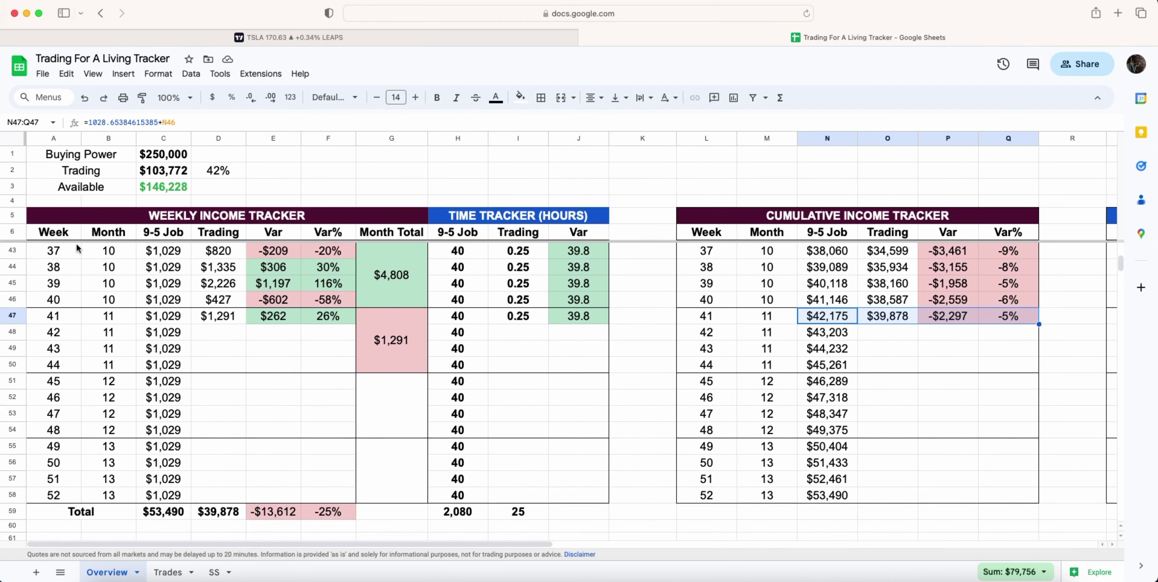
pyautogui.scroll(12, 204, 418)
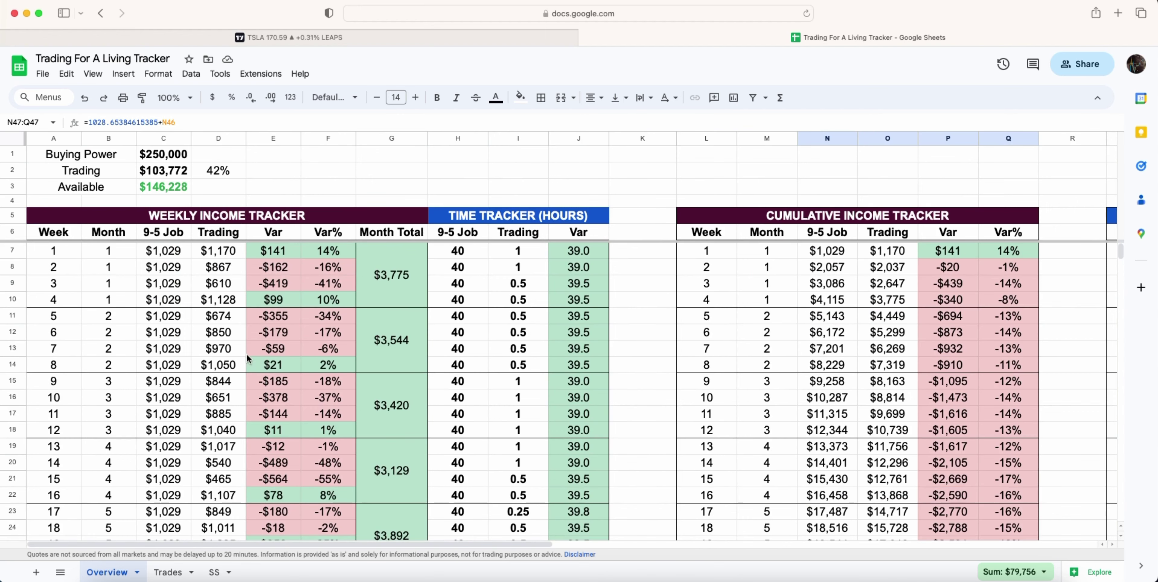
pyautogui.scroll(-9, 215, 387)
pyautogui.scroll(-5, 236, 365)
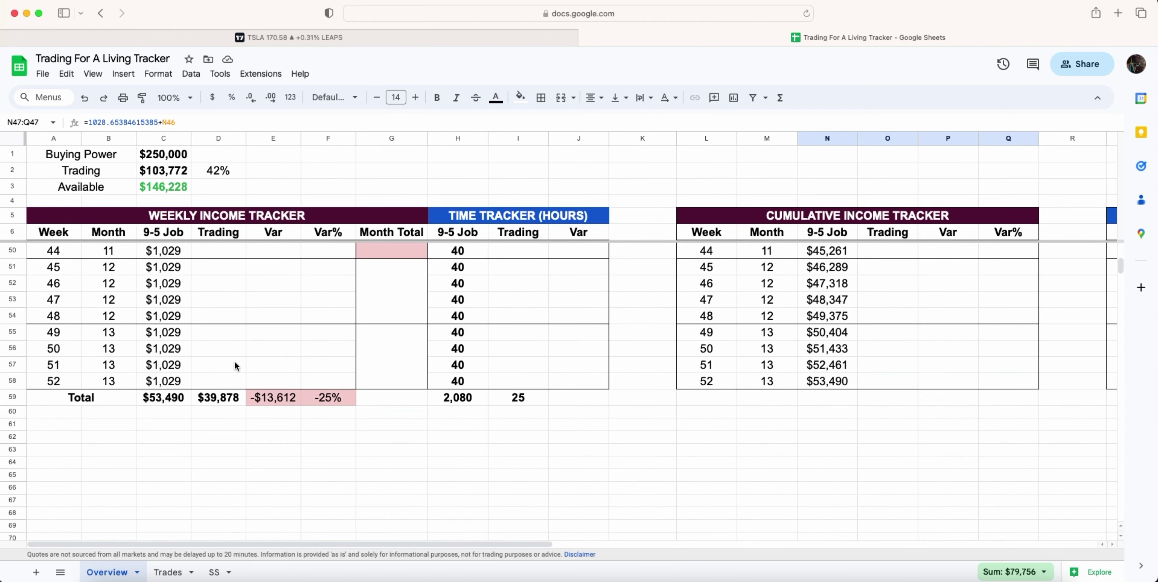
pyautogui.click(170, 402)
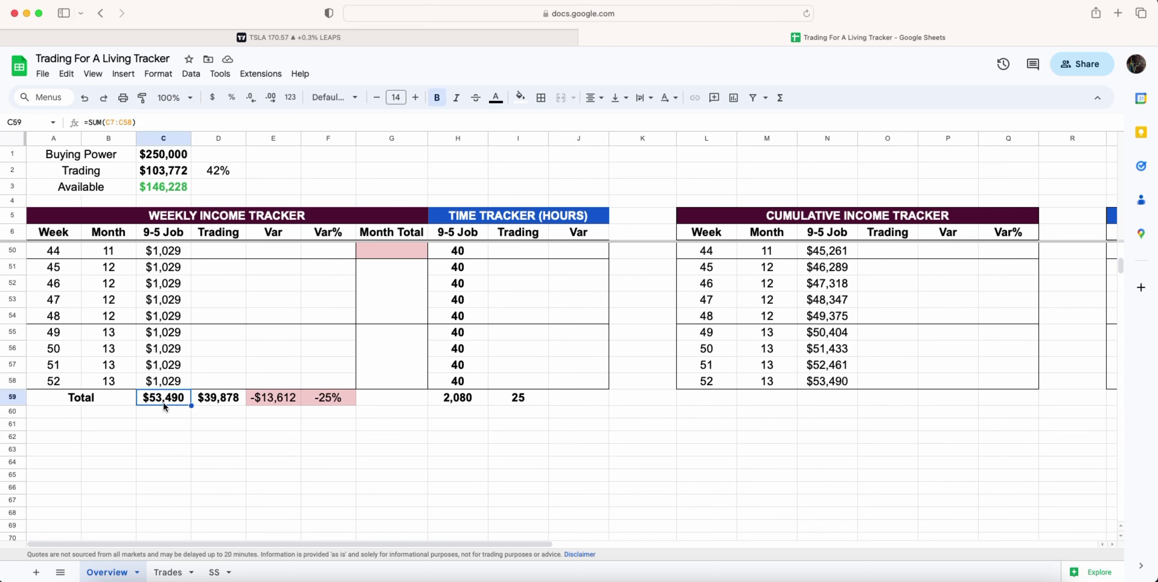
pyautogui.click(219, 404)
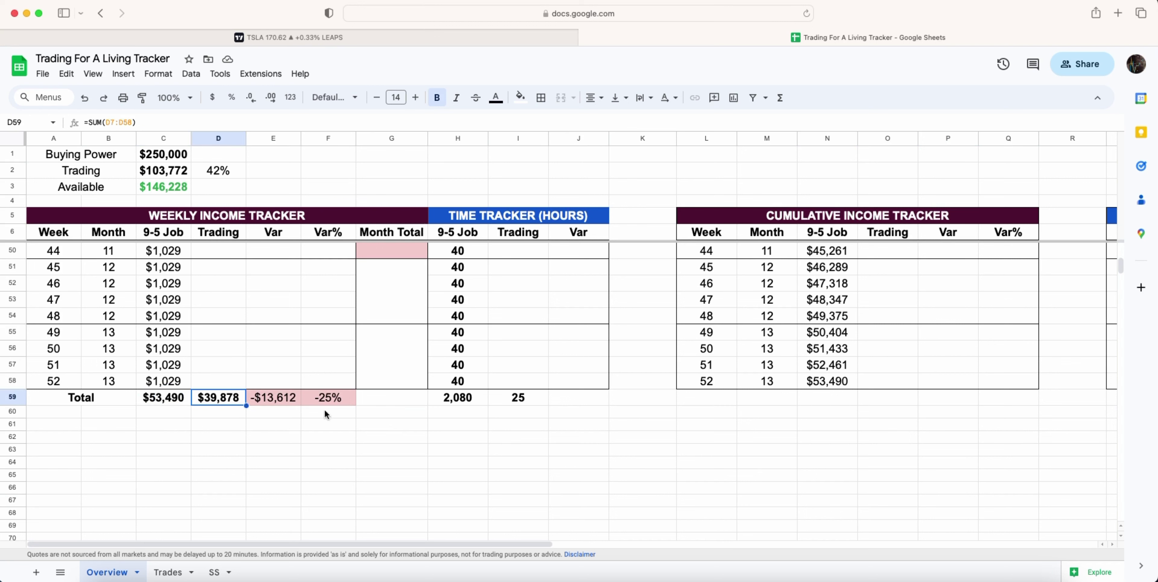
# - Review the 9-5 job income for weeks 42 to 52 and week 41's cumulative variance and variance percentage
pyautogui.scroll(1, 337, 400)
pyautogui.scroll(3, 340, 399)
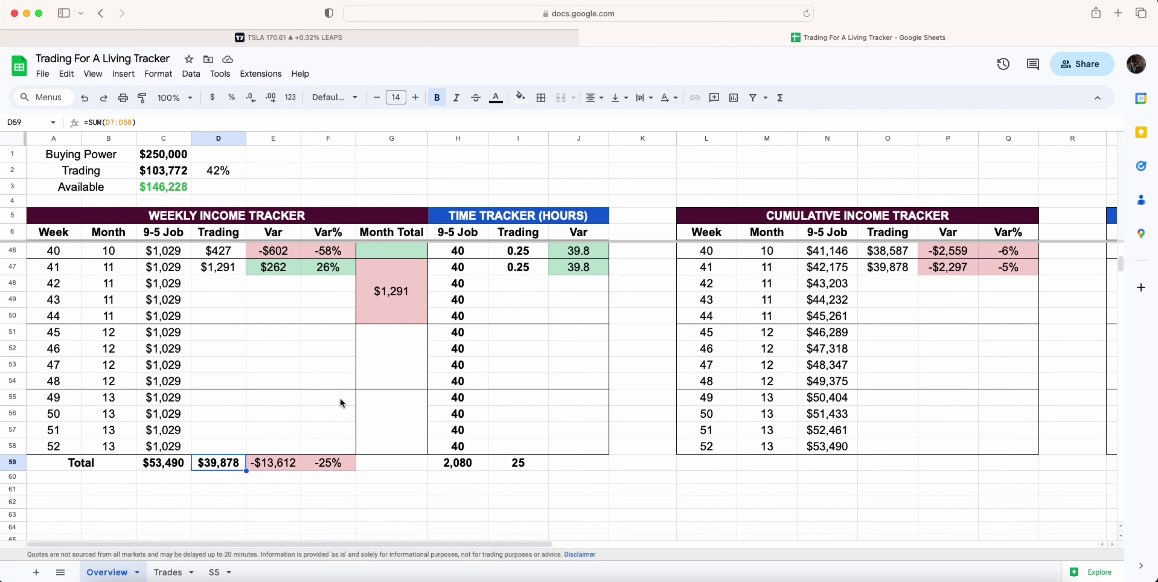
pyautogui.moveTo(166, 284); pyautogui.dragTo(165, 446)
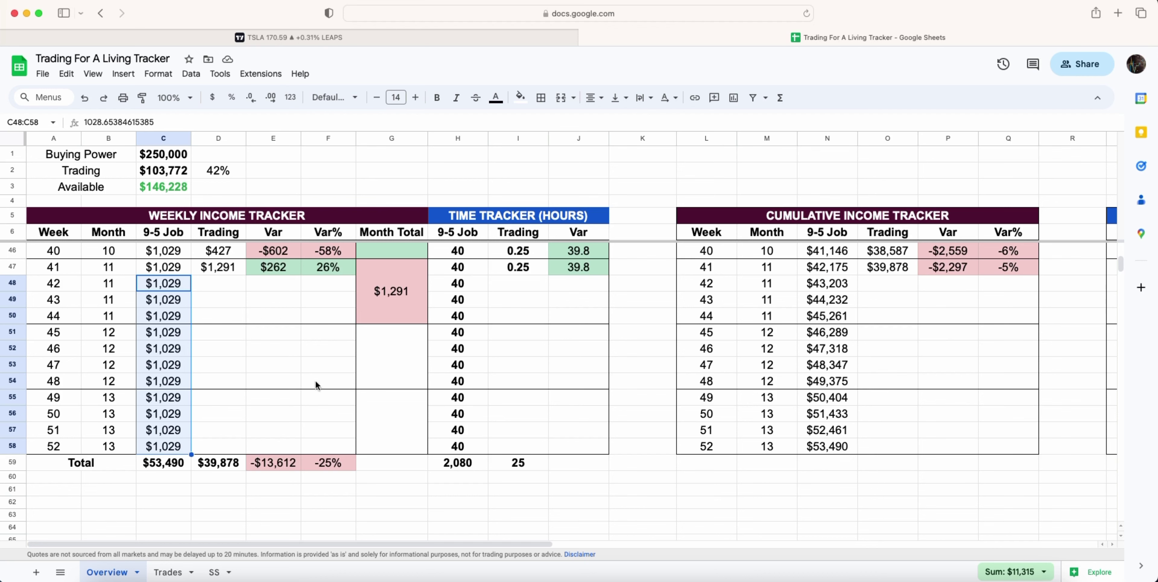
pyautogui.moveTo(1007, 267); pyautogui.dragTo(948, 269)
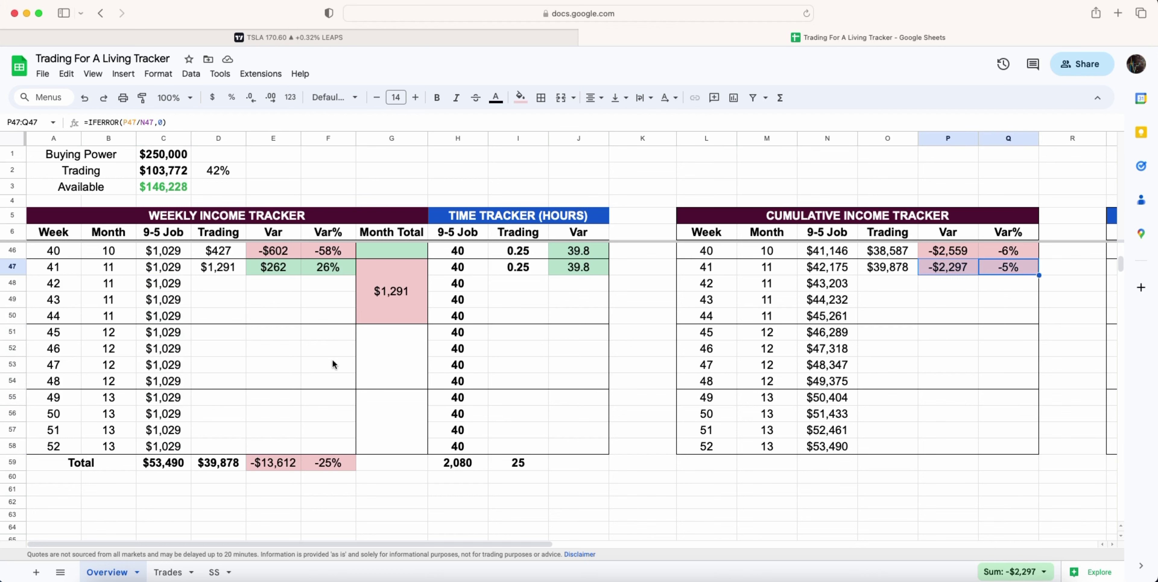
# - Examine week 41's job income, trading income and variance, plus the buying power, trading and available summary
pyautogui.scroll(3, 320, 362)
pyautogui.moveTo(187, 350); pyautogui.dragTo(297, 351)
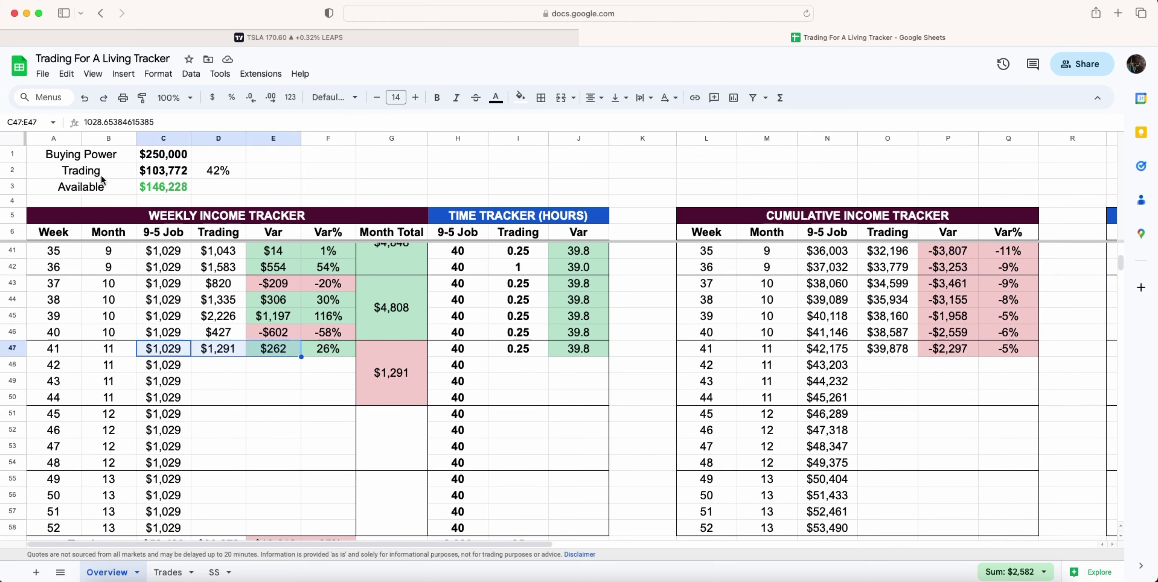
pyautogui.moveTo(92, 156); pyautogui.dragTo(243, 191)
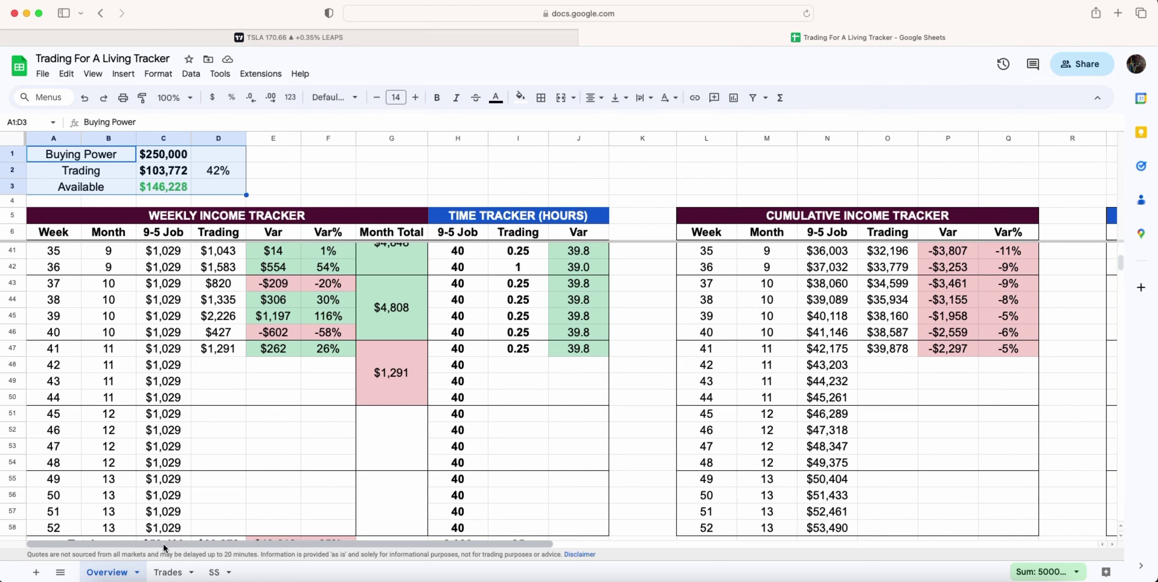
# - Open the Trades sheet and look over the May 05 trade history image and the logged trades
pyautogui.click(168, 572)
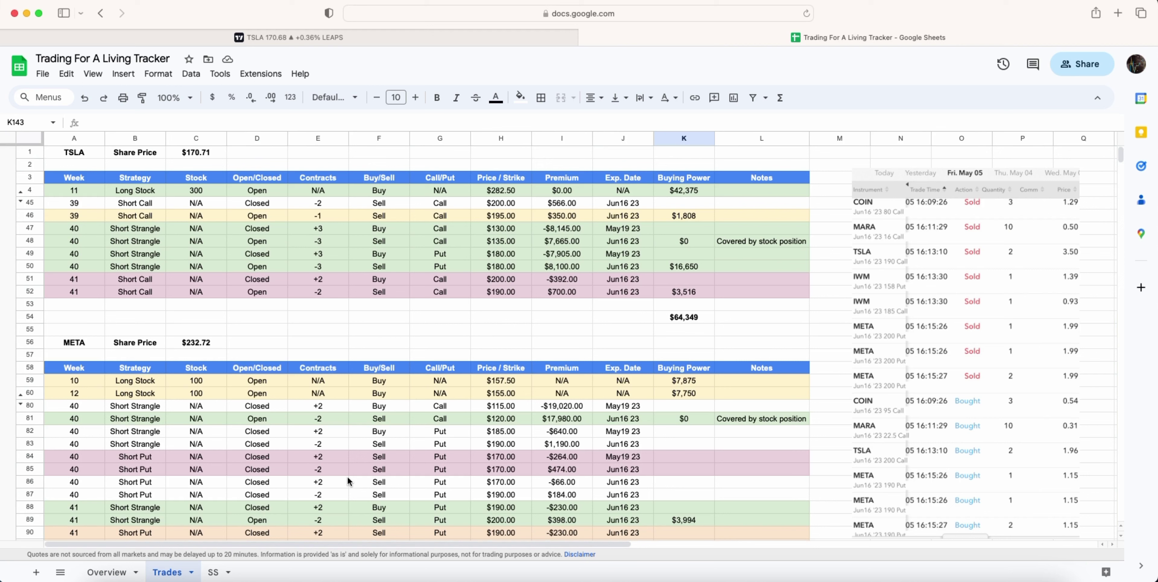
pyautogui.click(1029, 434)
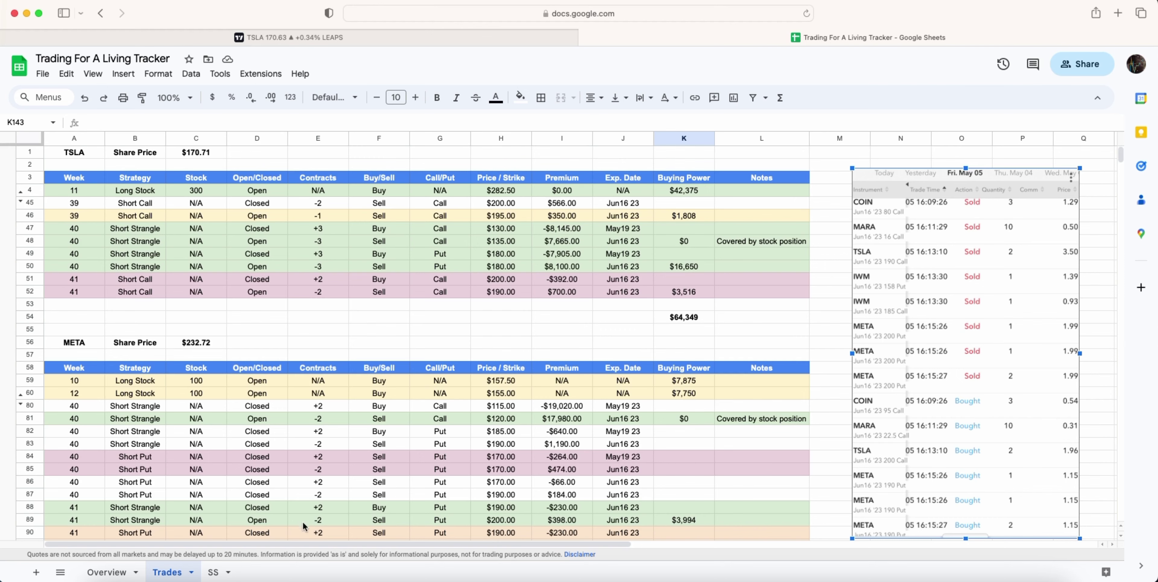
pyautogui.scroll(-2, 352, 440)
pyautogui.scroll(-4, 349, 439)
pyautogui.scroll(8, 349, 439)
# - Examine TSLA's two week 41 short call rows and view the option strike levels on the TSLA chart in TradingView
pyautogui.moveTo(57, 280); pyautogui.dragTo(749, 294)
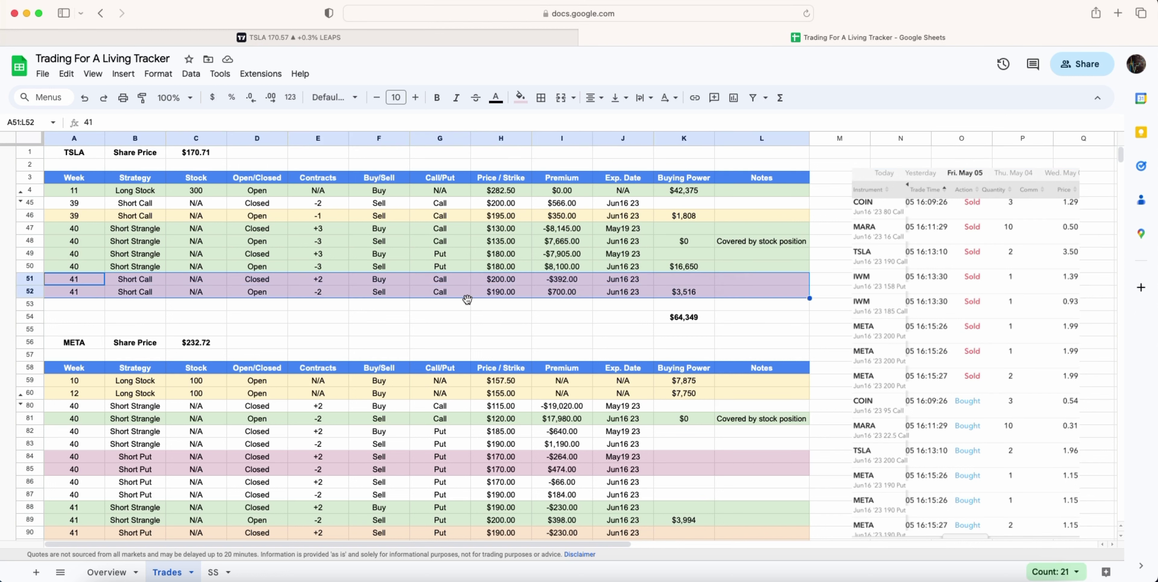
pyautogui.click(511, 284)
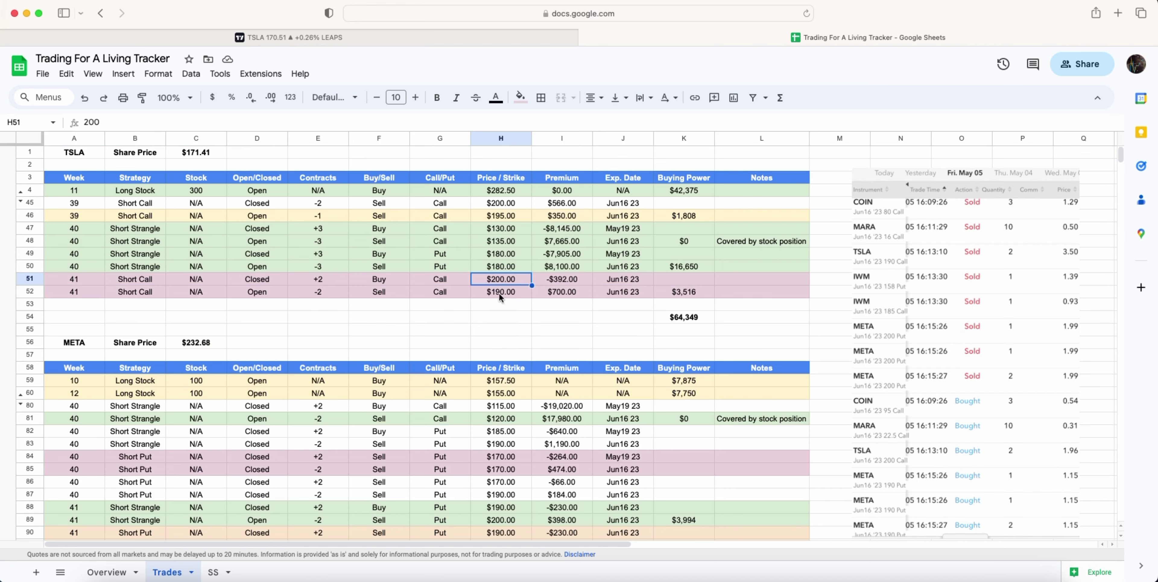
pyautogui.click(299, 36)
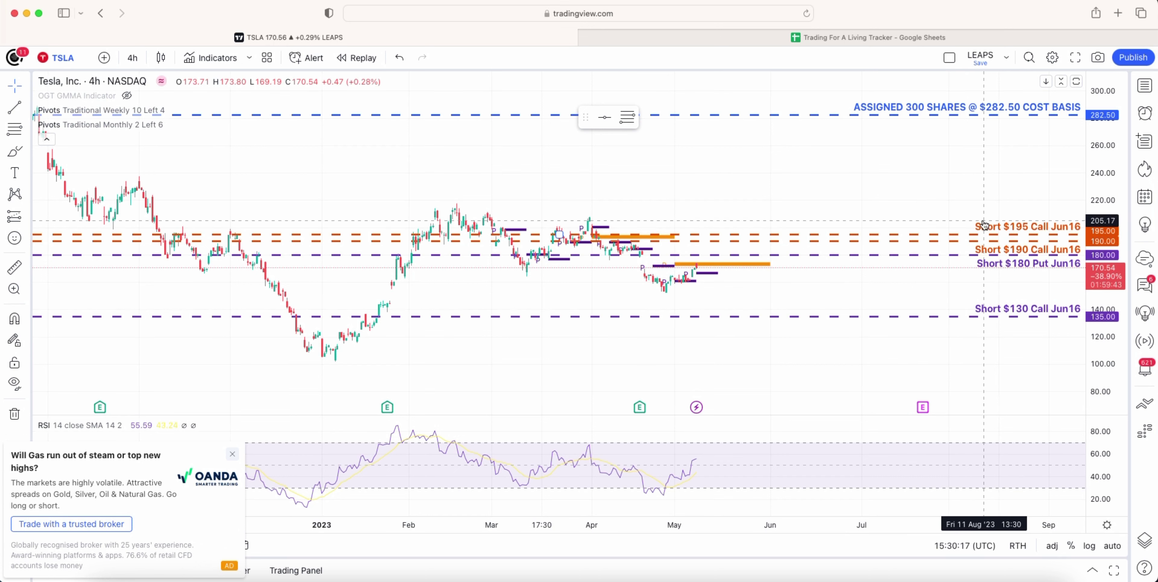
pyautogui.scroll(-1, 1085, 173)
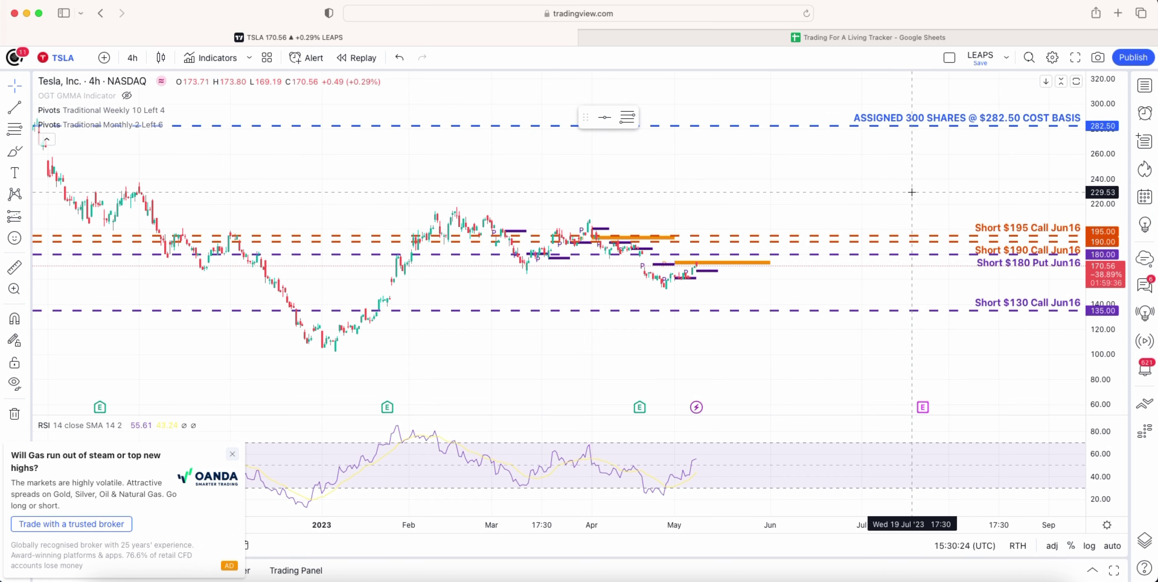
# - Switch back to the Google Sheets tracker and view the META trades table on the Trades sheet
pyautogui.click(626, 35)
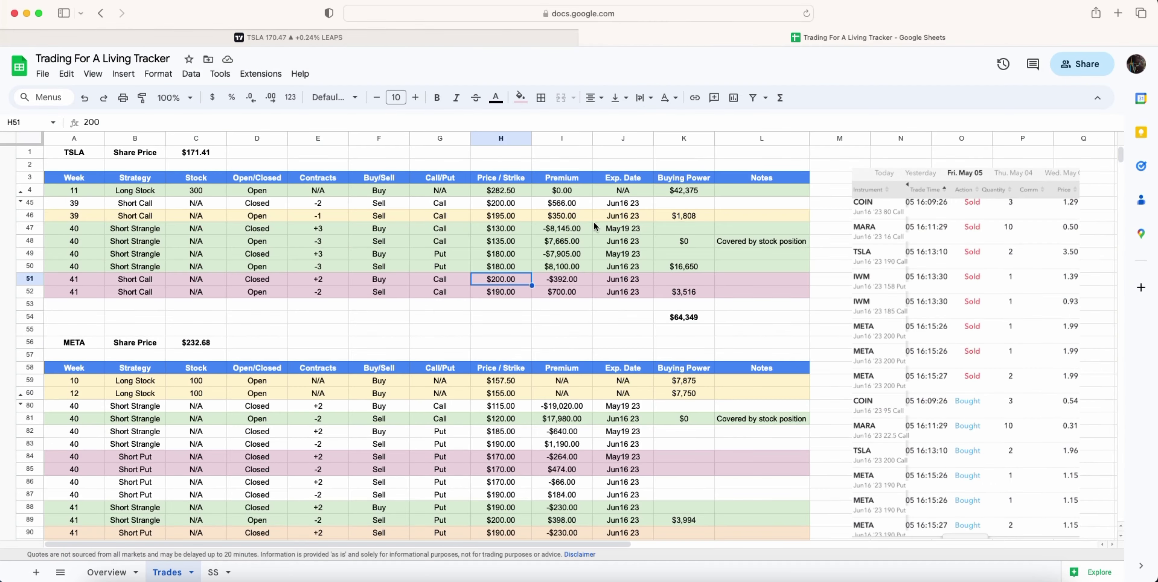
pyautogui.scroll(-2, 590, 222)
pyautogui.scroll(-3, 590, 228)
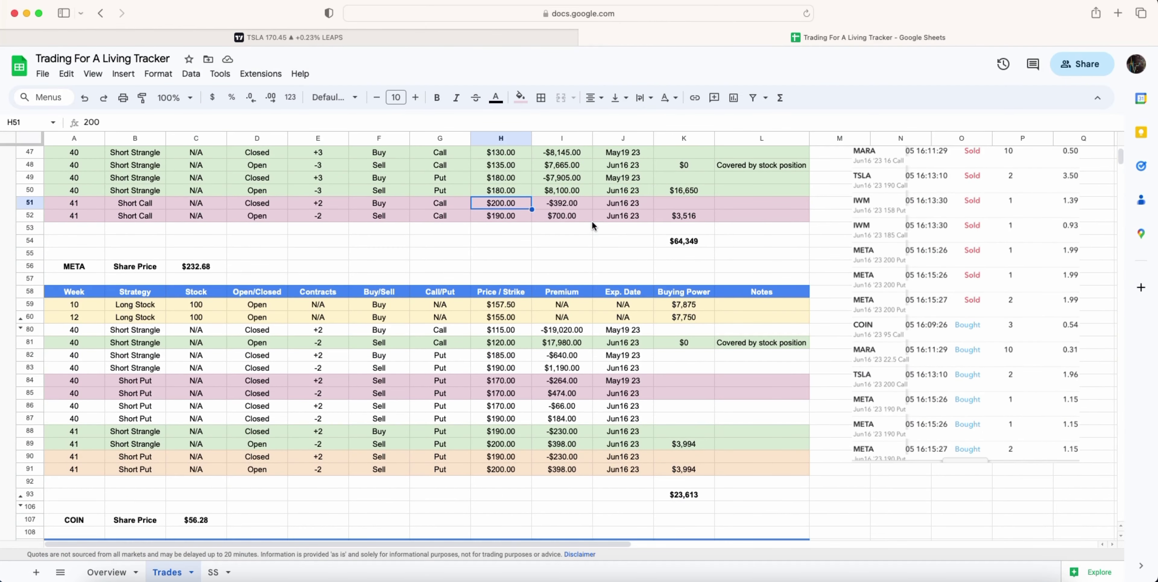
# - Highlight META's two week 41 short put rows and the two week 41 short strangle rows in the Trades sheet
pyautogui.moveTo(45, 456); pyautogui.dragTo(810, 466)
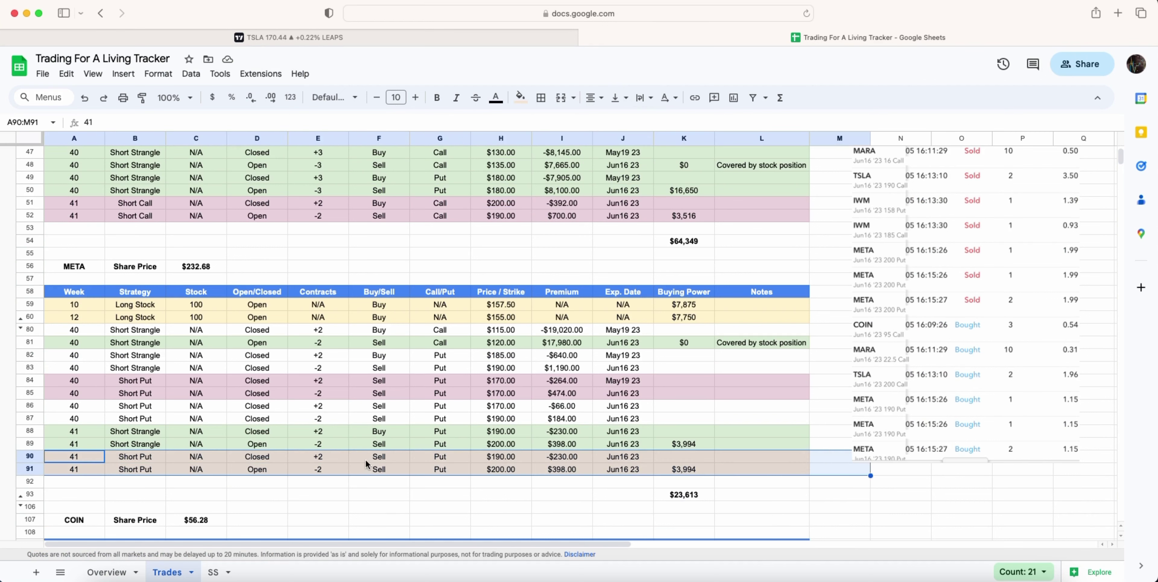
pyautogui.moveTo(57, 431); pyautogui.dragTo(780, 448)
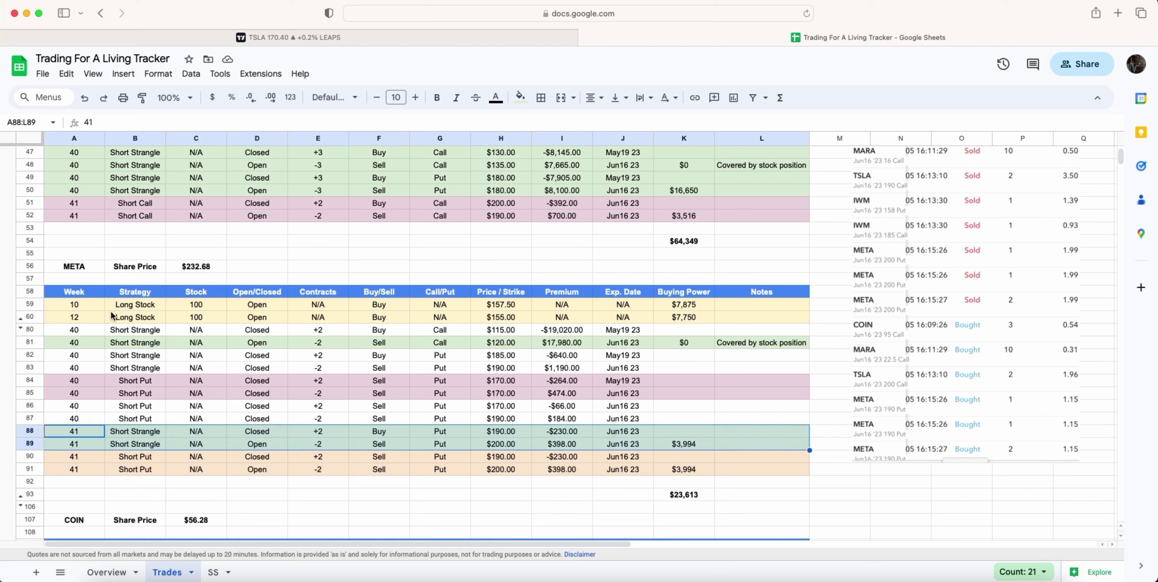
pyautogui.moveTo(76, 457); pyautogui.dragTo(757, 474)
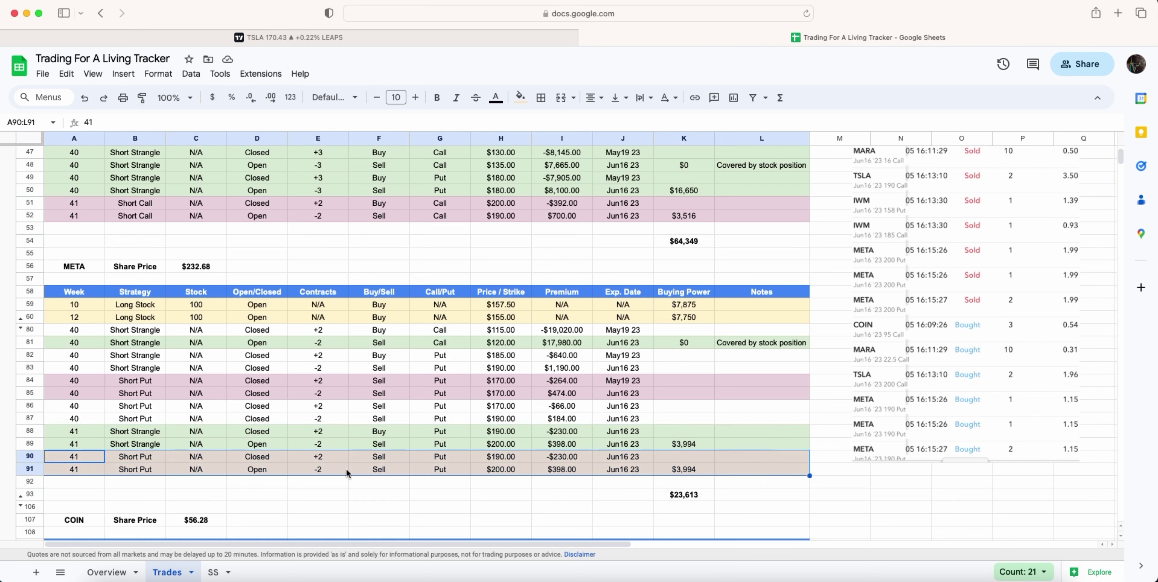
# - Switch to TradingView, load the META chart and examine its option strike levels, moving the floating drawing toolbar higher on the chart
pyautogui.click(244, 37)
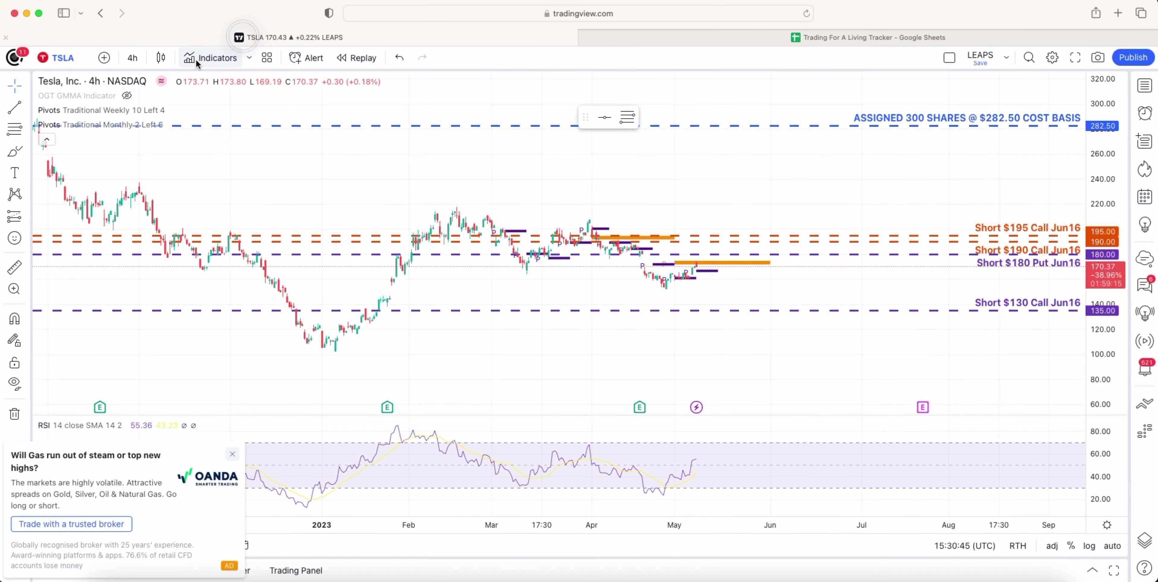
pyautogui.click(65, 58)
pyautogui.write('META')
pyautogui.click(407, 223)
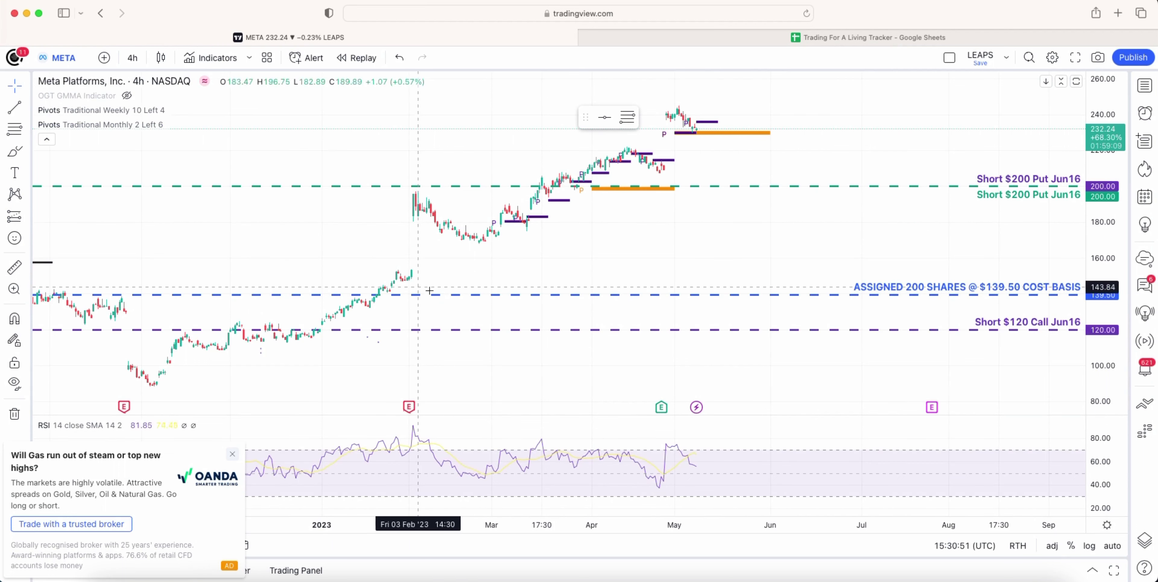
pyautogui.moveTo(585, 117); pyautogui.dragTo(584, 85)
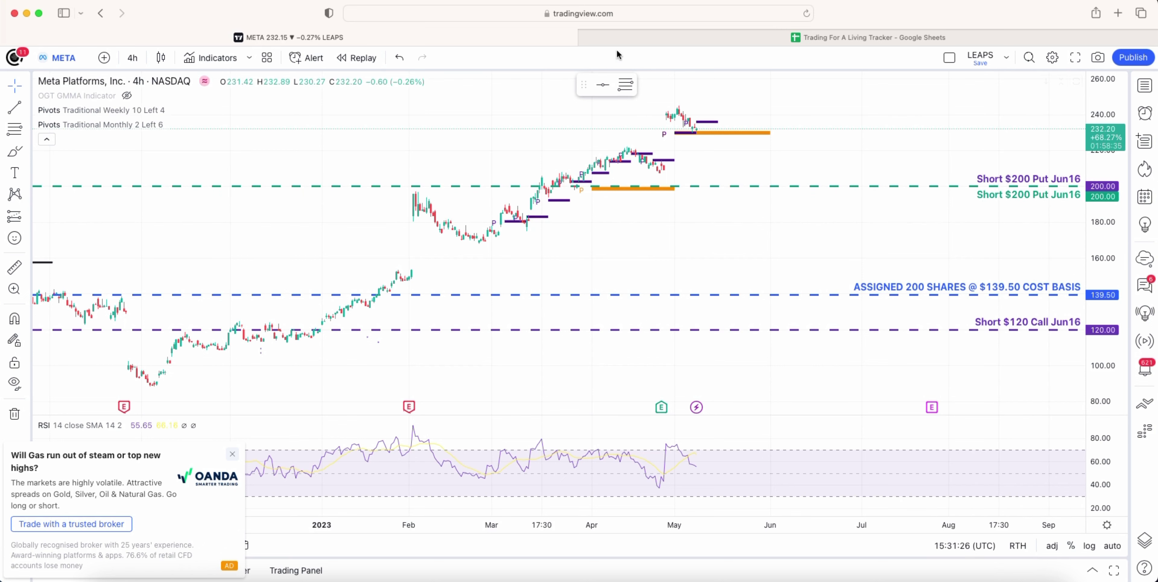
# - Compare the META trades table in the Google Sheets tracker with the strike levels on the META chart in TradingView
pyautogui.click(652, 39)
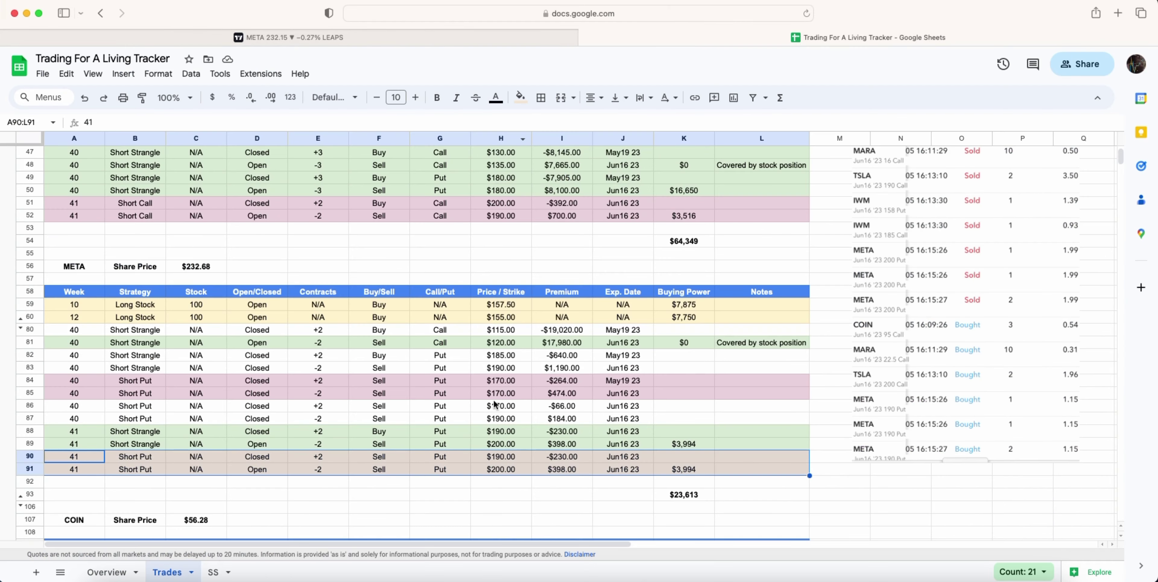
pyautogui.click(494, 36)
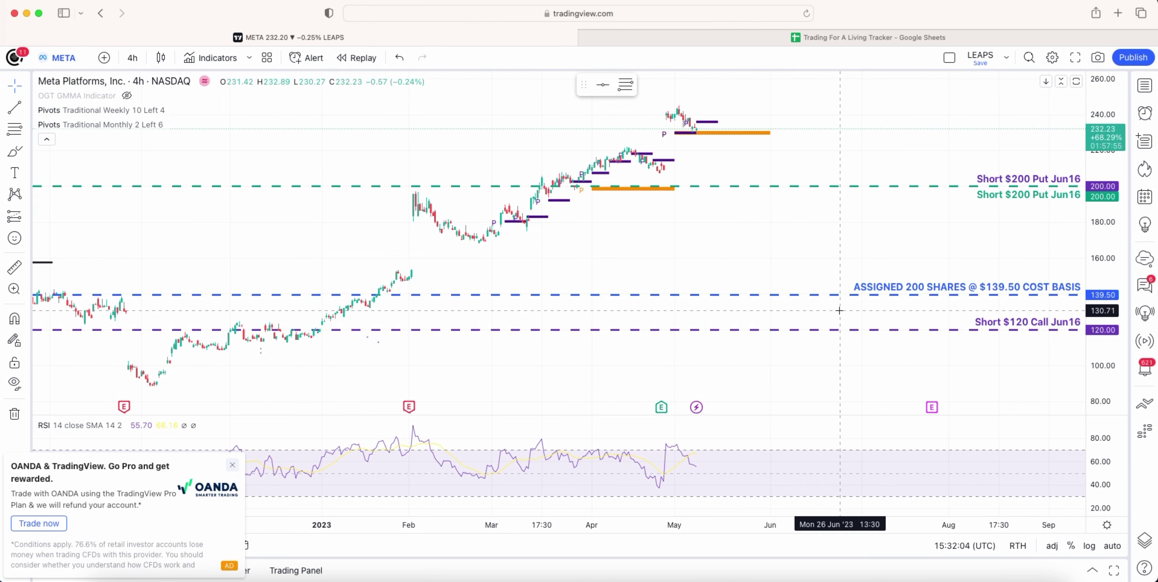
pyautogui.click(719, 35)
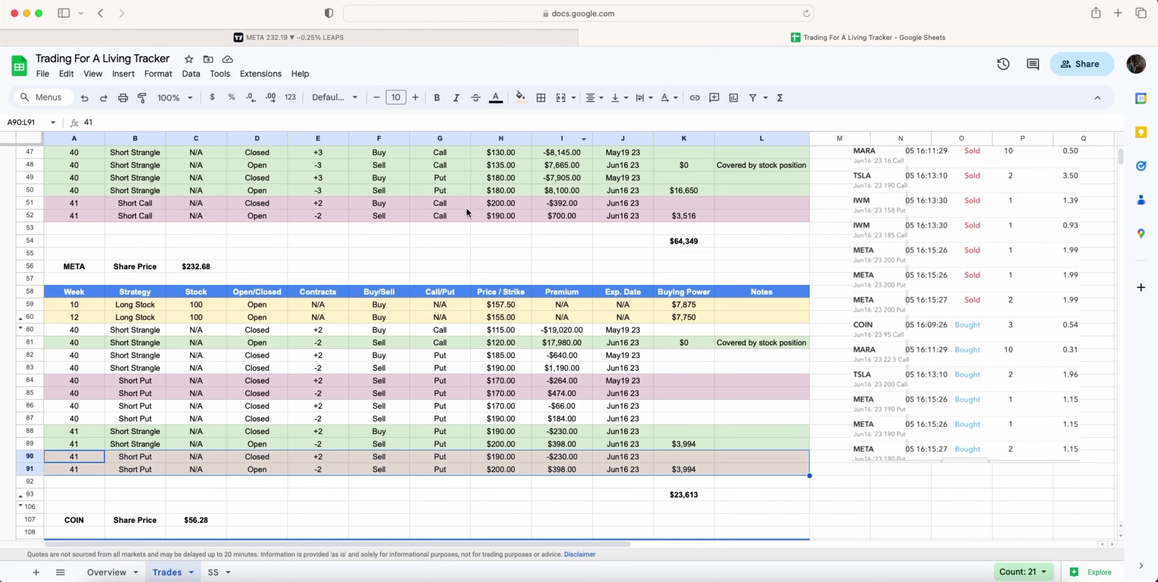
# - Review the tracker's Overview sheet alongside the META chart in TradingView, with the chart's price scale compressed slightly
pyautogui.hotkey('alt', 'Up')
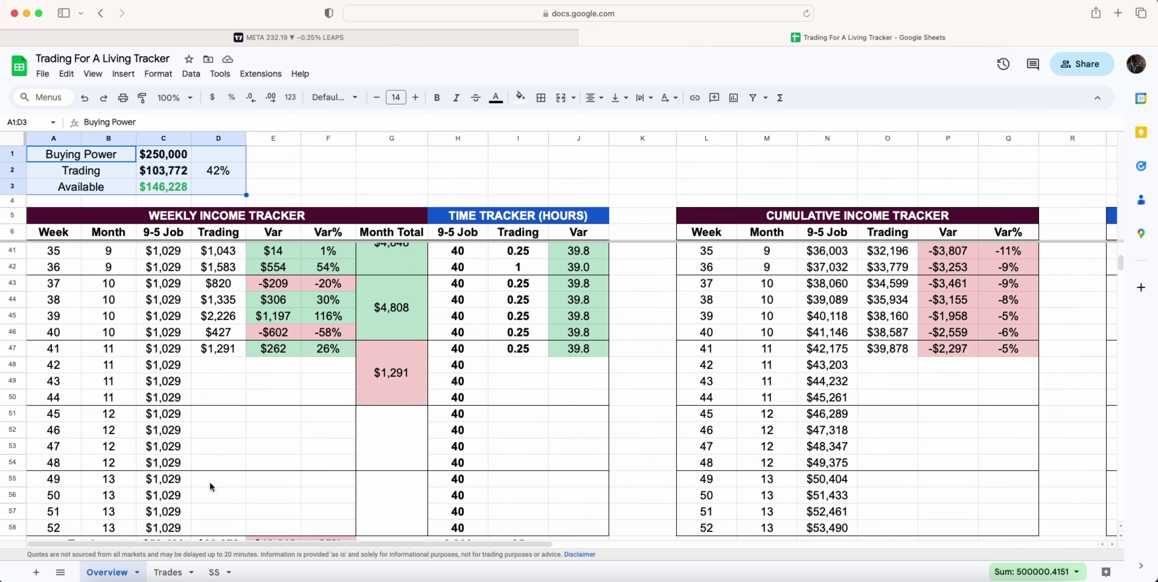
pyautogui.click(414, 37)
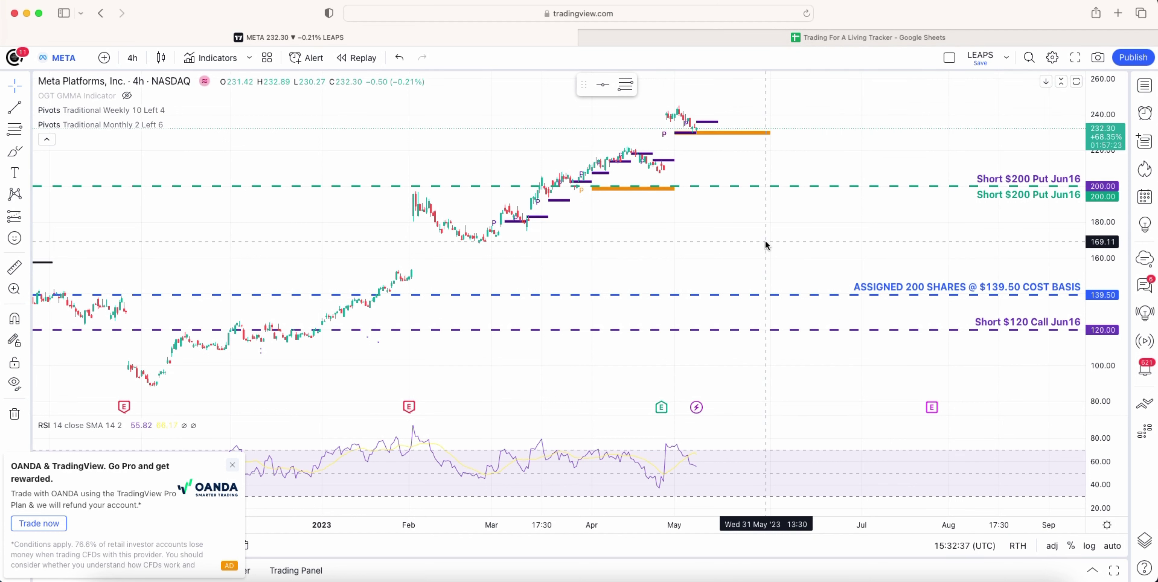
pyautogui.moveTo(1097, 155); pyautogui.dragTo(1097, 178)
pyautogui.click(815, 36)
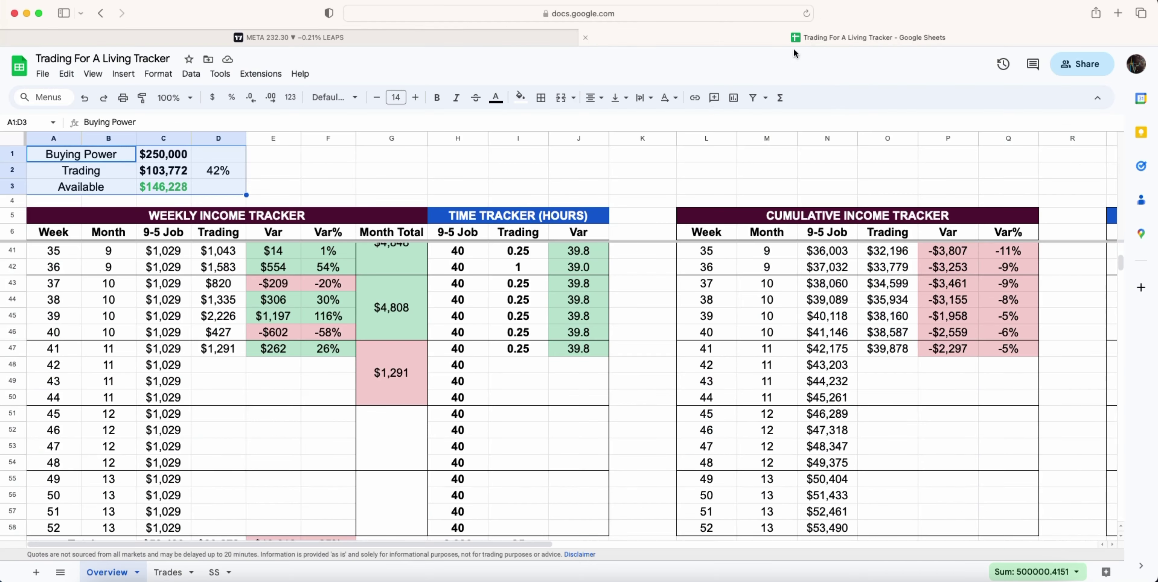
pyautogui.click(428, 45)
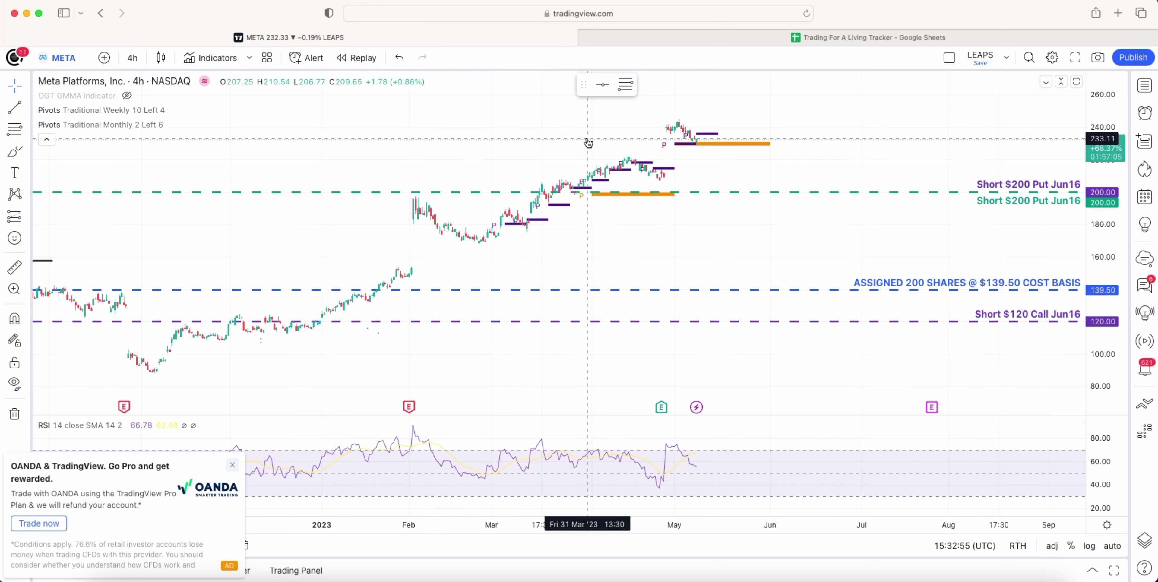
# - Return to the tracker's Trades sheet and highlight COIN's two week 41 short call rows and the closed call's strike price
pyautogui.click(754, 37)
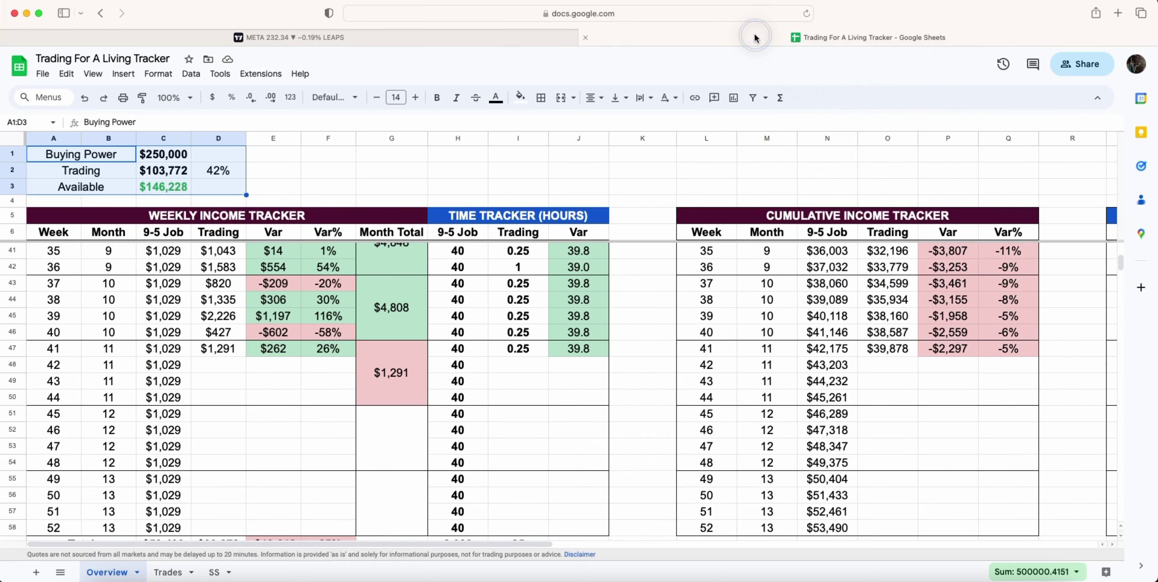
pyautogui.click(171, 572)
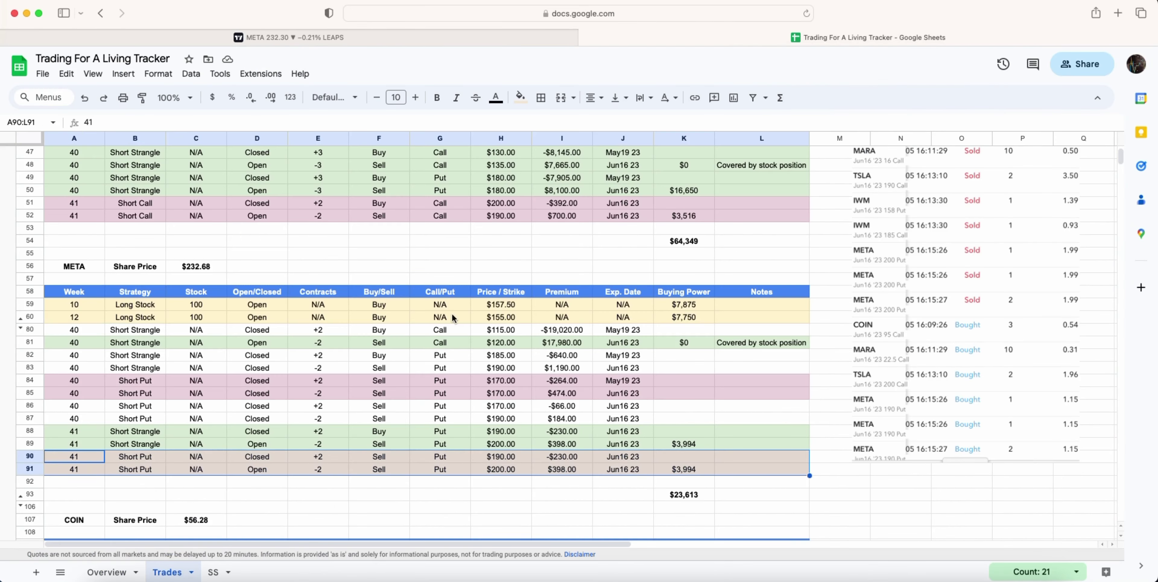
pyautogui.scroll(-5, 502, 331)
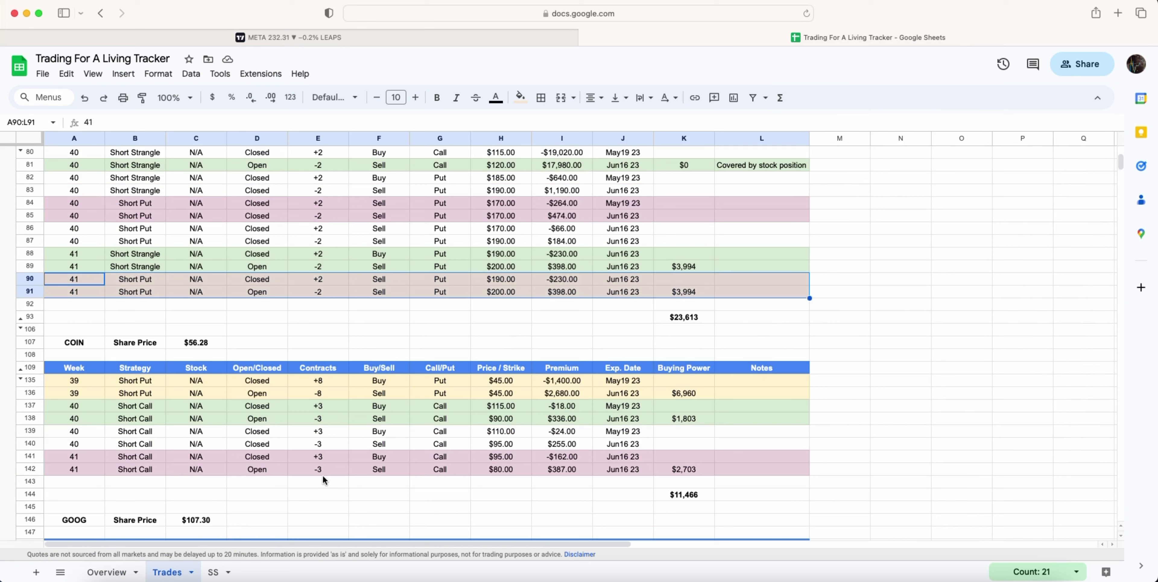
pyautogui.moveTo(75, 456); pyautogui.dragTo(788, 471)
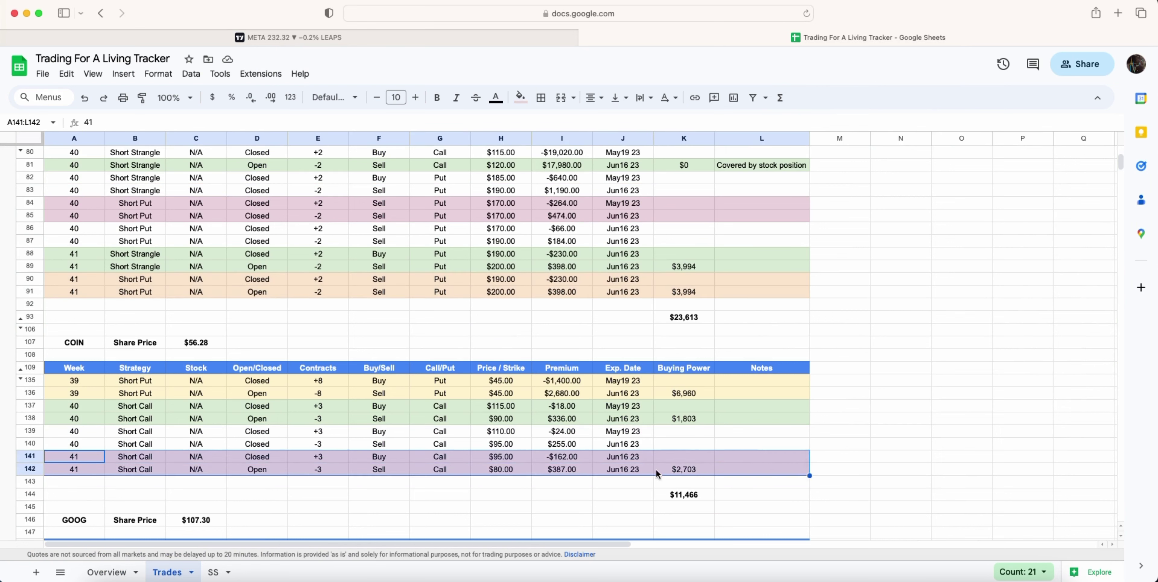
pyautogui.click(490, 458)
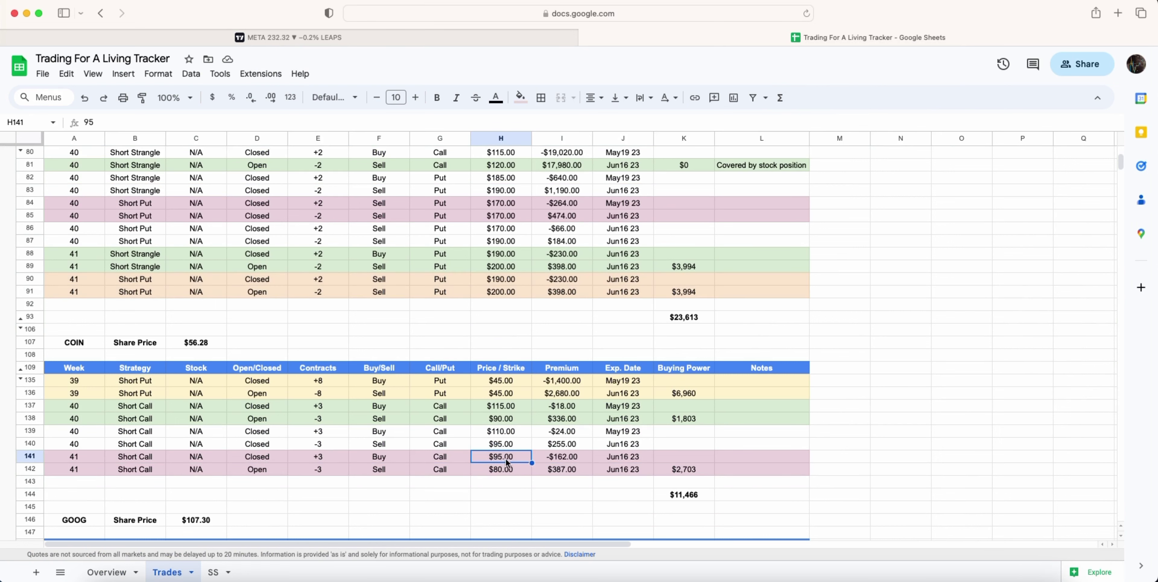
# - Switch to TradingView, load the Coinbase (COIN) NASDAQ chart and examine its option strike levels
pyautogui.click(348, 40)
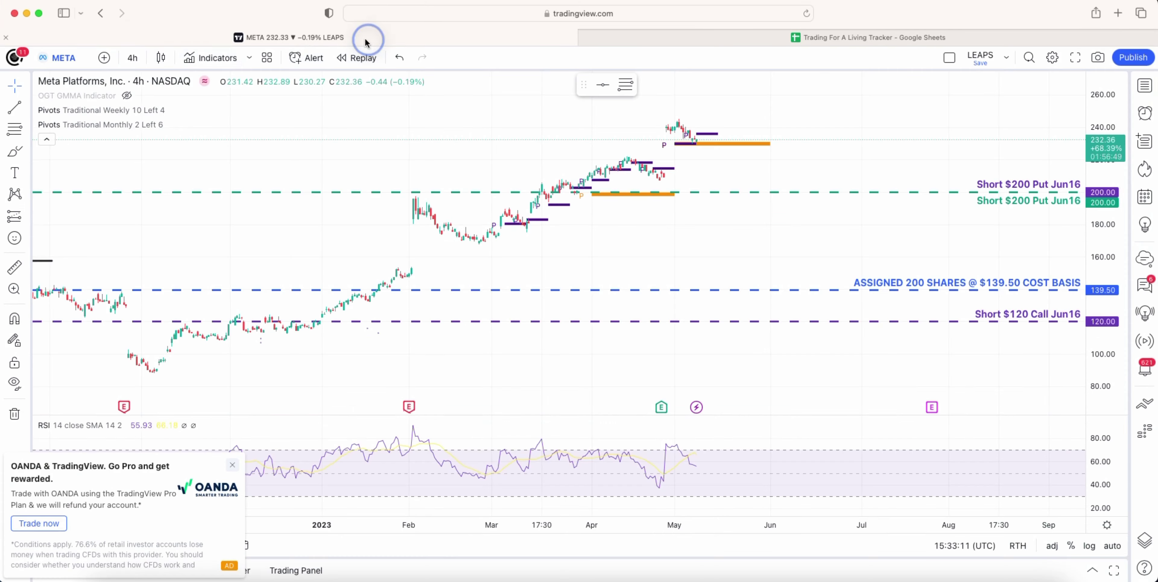
pyautogui.click(63, 58)
pyautogui.write('COIN')
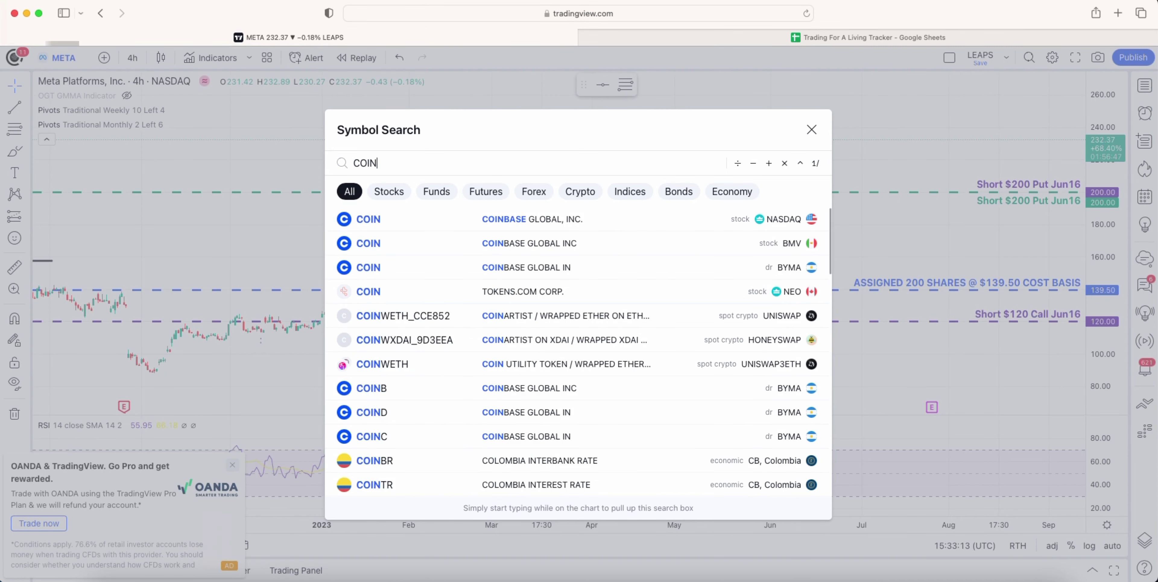
pyautogui.click(463, 220)
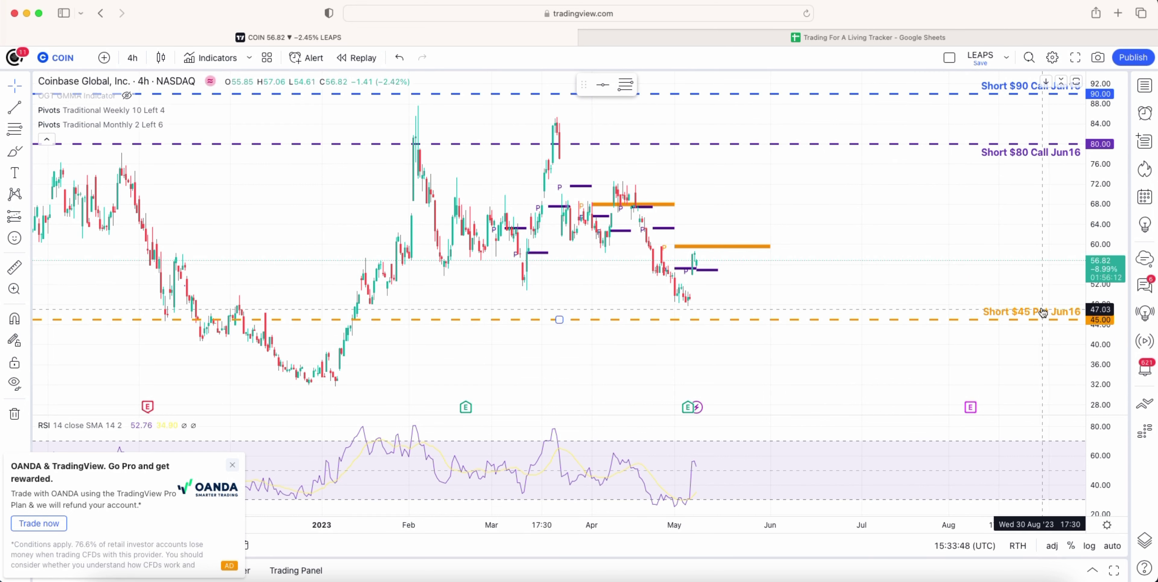
# - Compare COIN's trades in the tracker with its TradingView chart, widening the price range around the short call and put levels
pyautogui.click(678, 38)
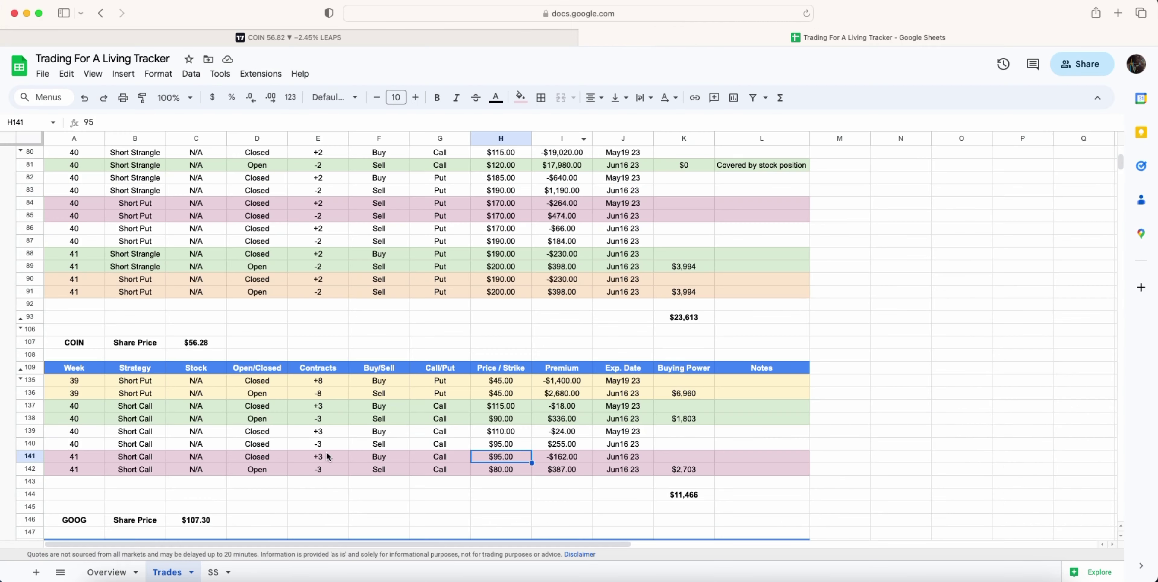
pyautogui.click(516, 37)
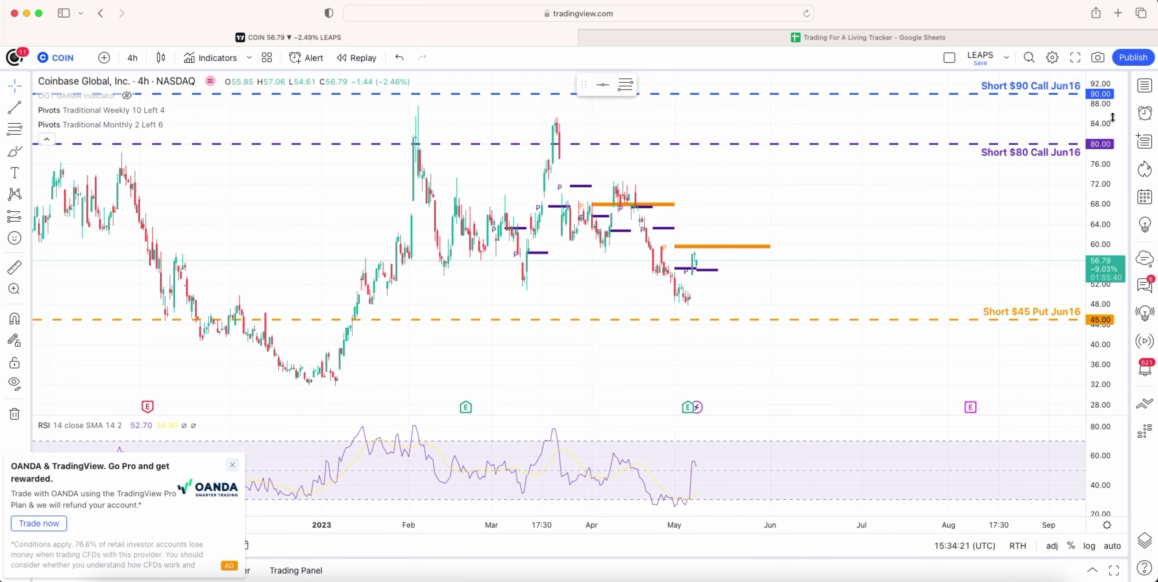
pyautogui.moveTo(1093, 191); pyautogui.dragTo(1093, 207)
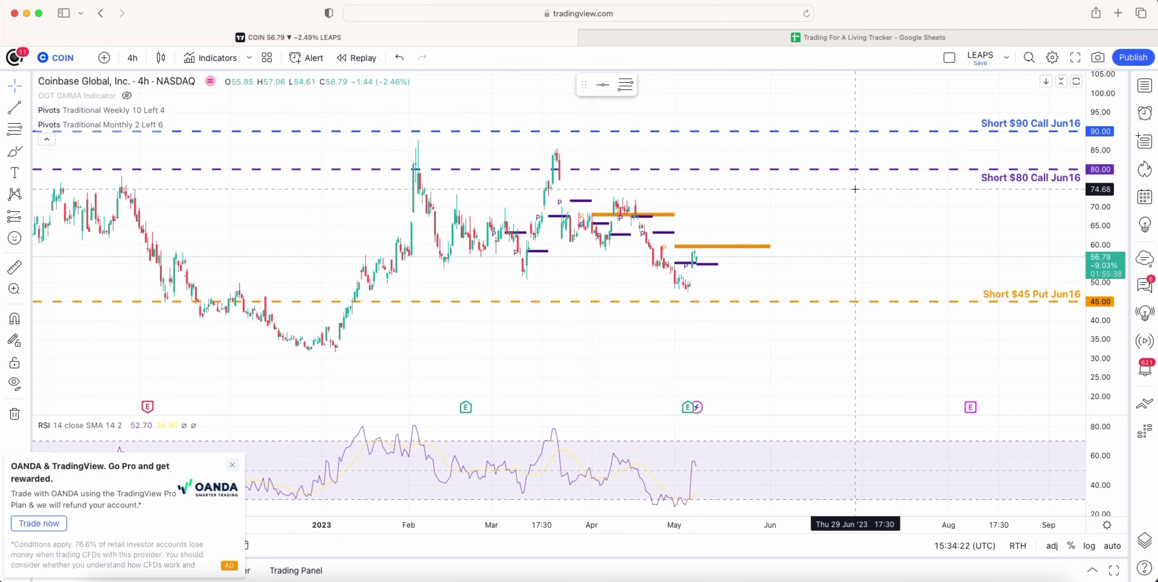
# - View the GOOG trades table in the tracker's Trades sheet and load the GOOG chart in TradingView
pyautogui.click(660, 36)
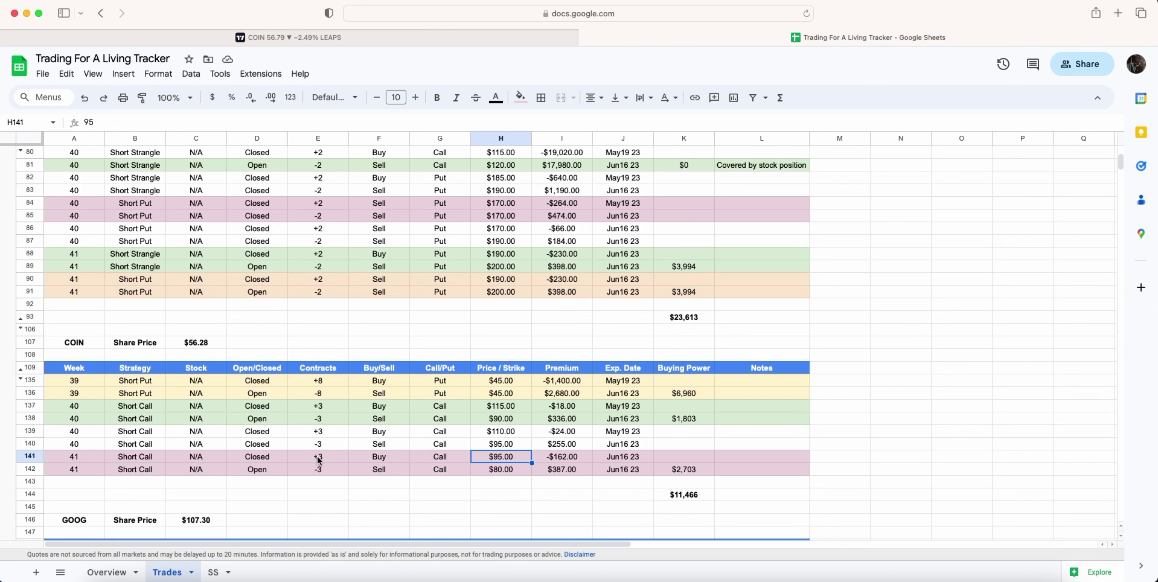
pyautogui.scroll(-5, 528, 379)
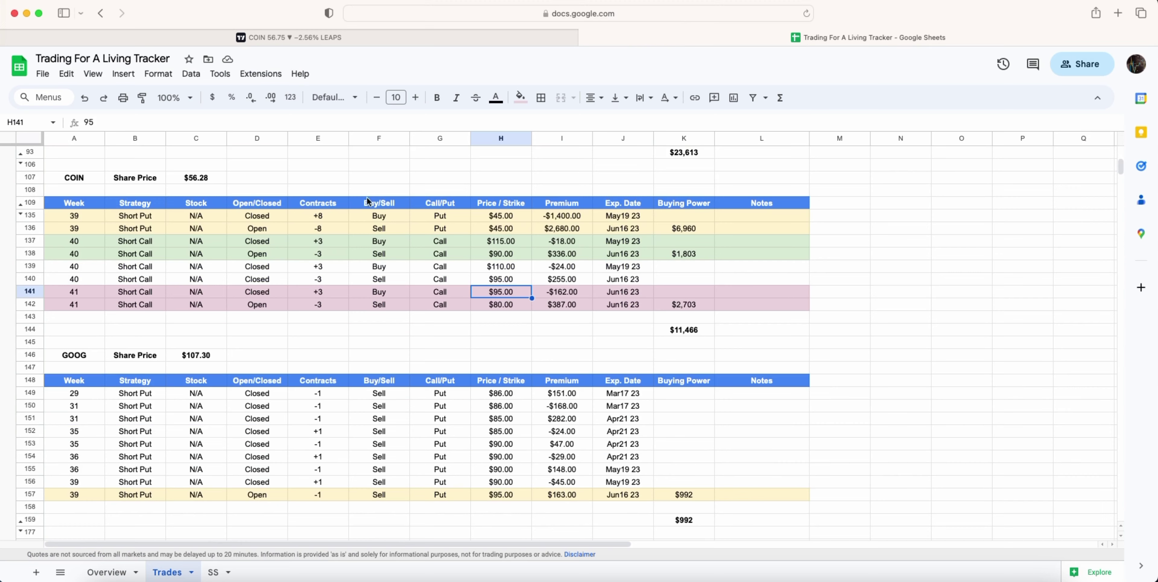
pyautogui.click(342, 29)
pyautogui.click(62, 58)
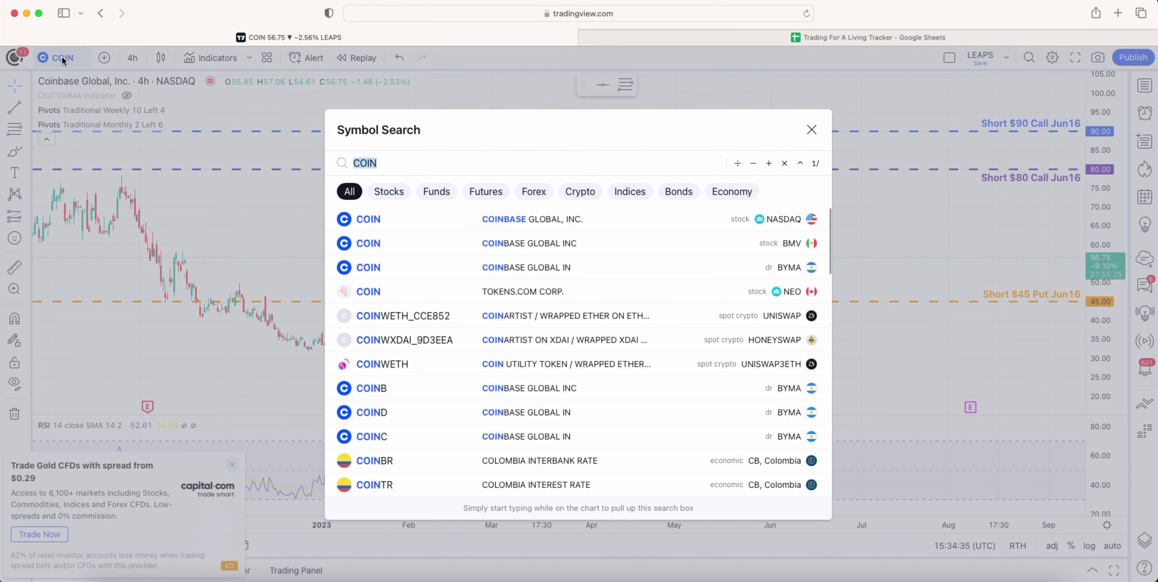
pyautogui.write('GOOG')
pyautogui.press('Return')
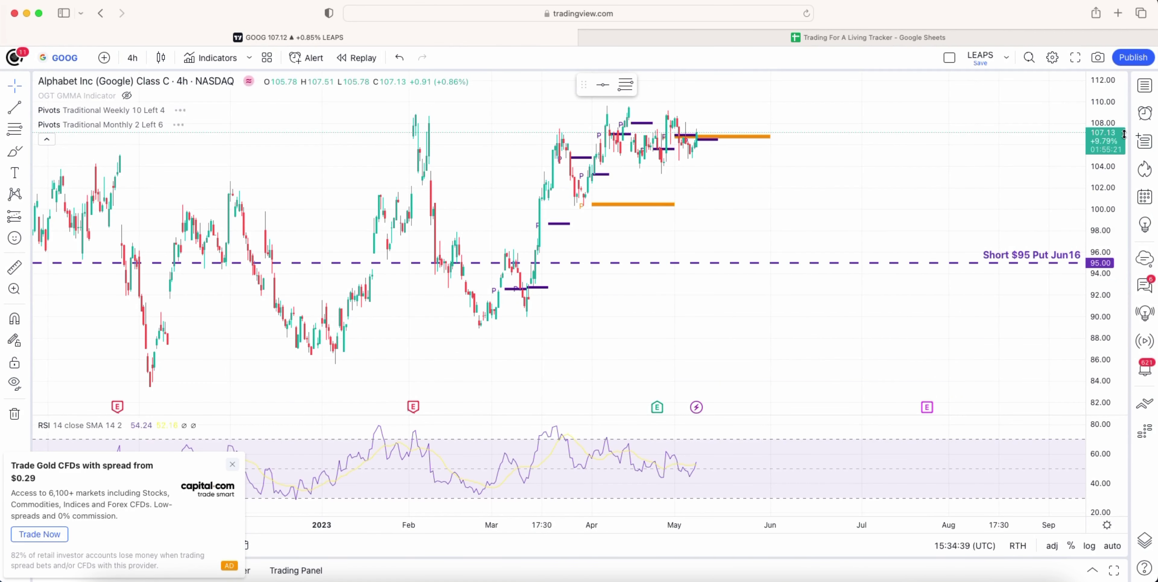
# - Examine GOOG's price action against the short $95 put level, with a wider price range on the chart
pyautogui.moveTo(1109, 157); pyautogui.dragTo(954, 186)
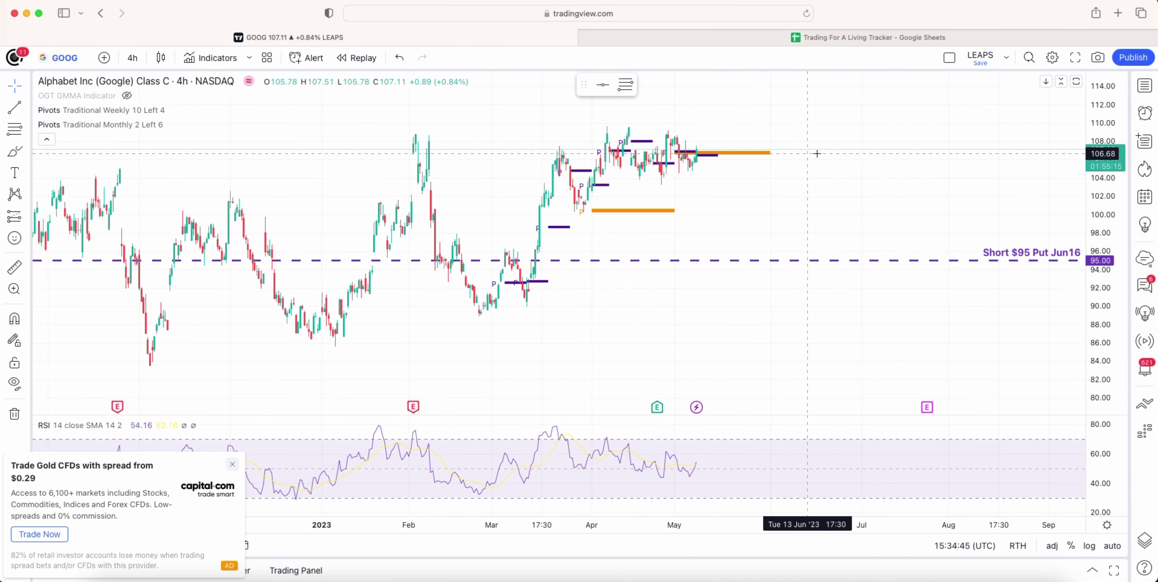
pyautogui.moveTo(667, 201)
pyautogui.mouseDown()
pyautogui.moveTo(654, 200)
pyautogui.moveTo(694, 201)
pyautogui.moveTo(597, 204)
pyautogui.moveTo(656, 204)
pyautogui.moveTo(664, 215)
pyautogui.mouseUp()
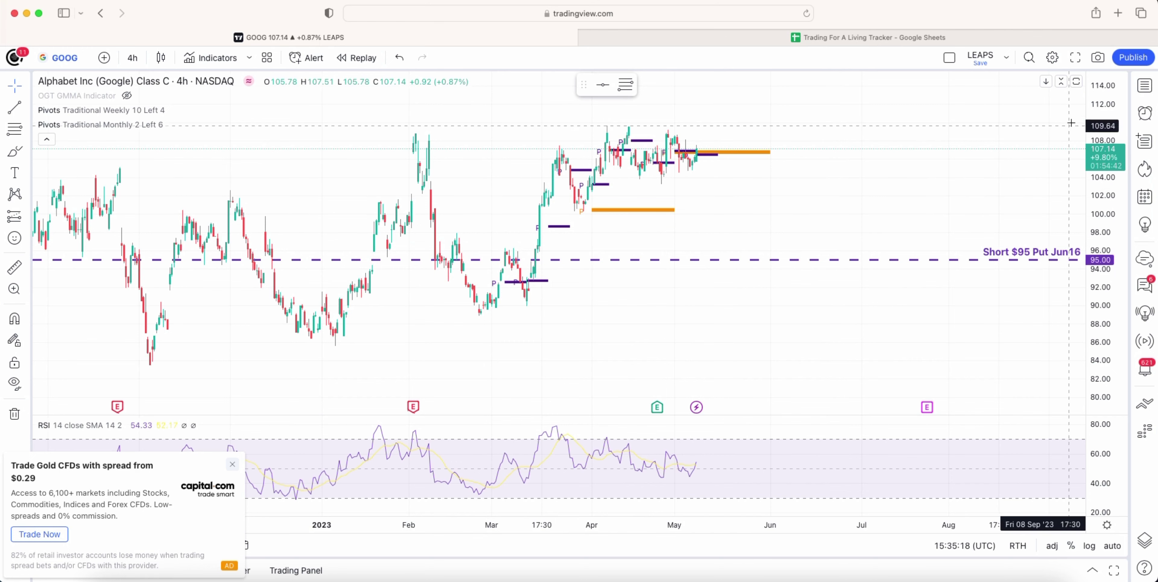
pyautogui.moveTo(1096, 118); pyautogui.dragTo(1096, 135)
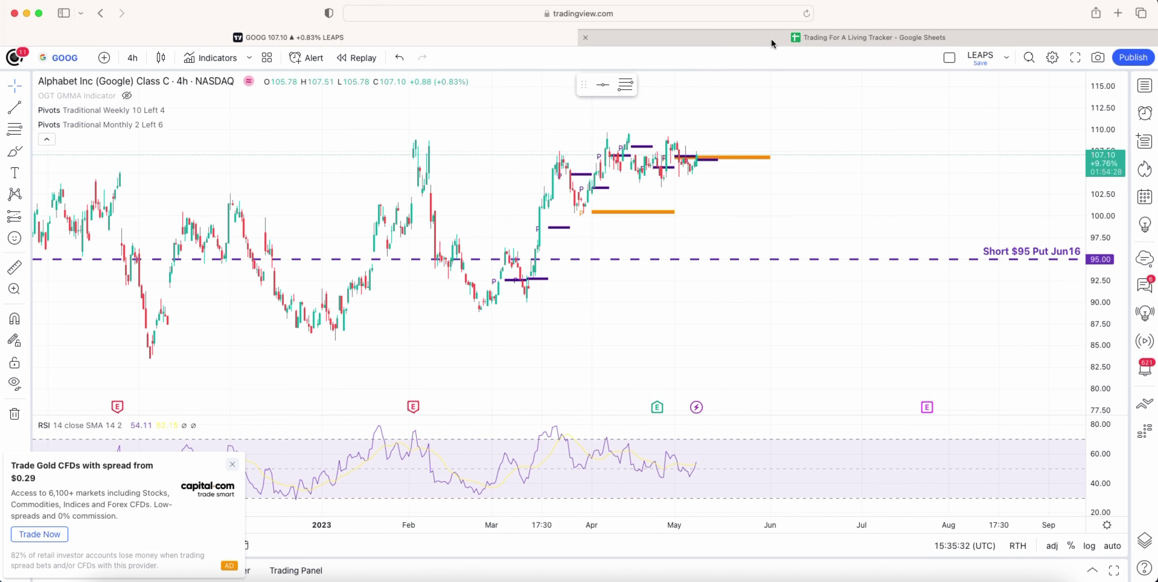
# - Switch to the tracker and highlight IWM's week 41 short strangle rows in the Trades sheet
pyautogui.click(756, 35)
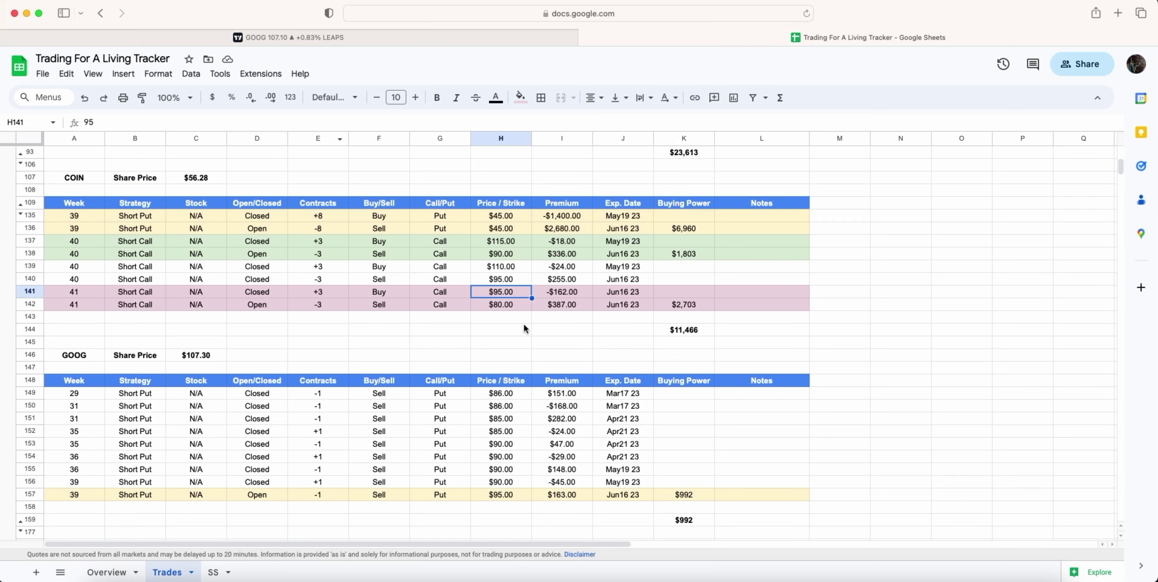
pyautogui.scroll(-5, 523, 323)
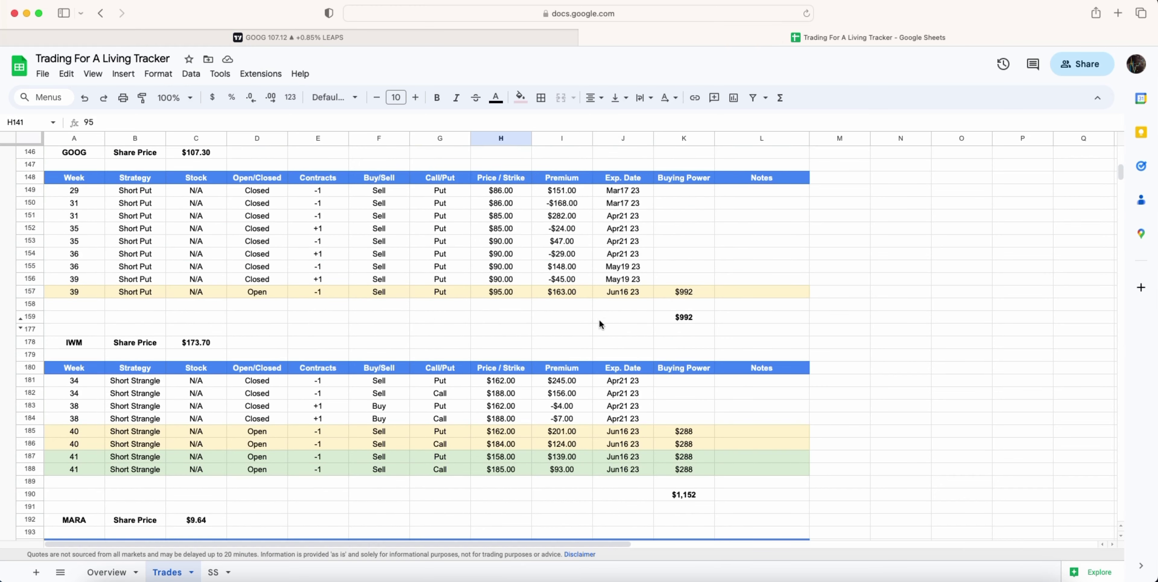
pyautogui.moveTo(120, 458); pyautogui.dragTo(734, 477)
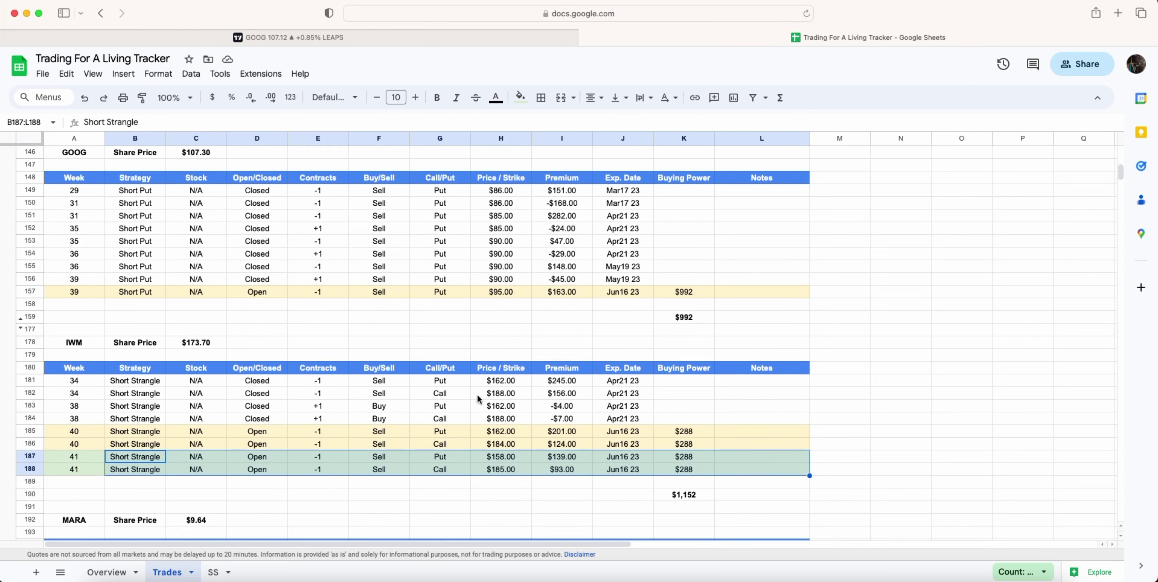
# - Switch to TradingView, load the IWM NYSE Arca chart and widen its price range around the option strike levels
pyautogui.click(270, 38)
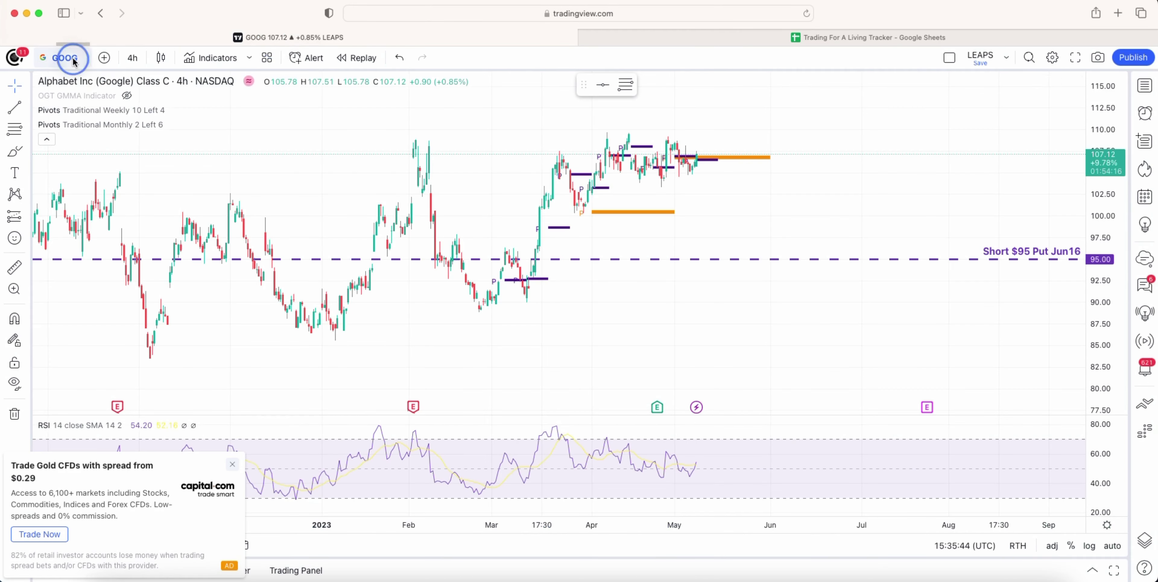
pyautogui.click(72, 58)
pyautogui.write('IWM')
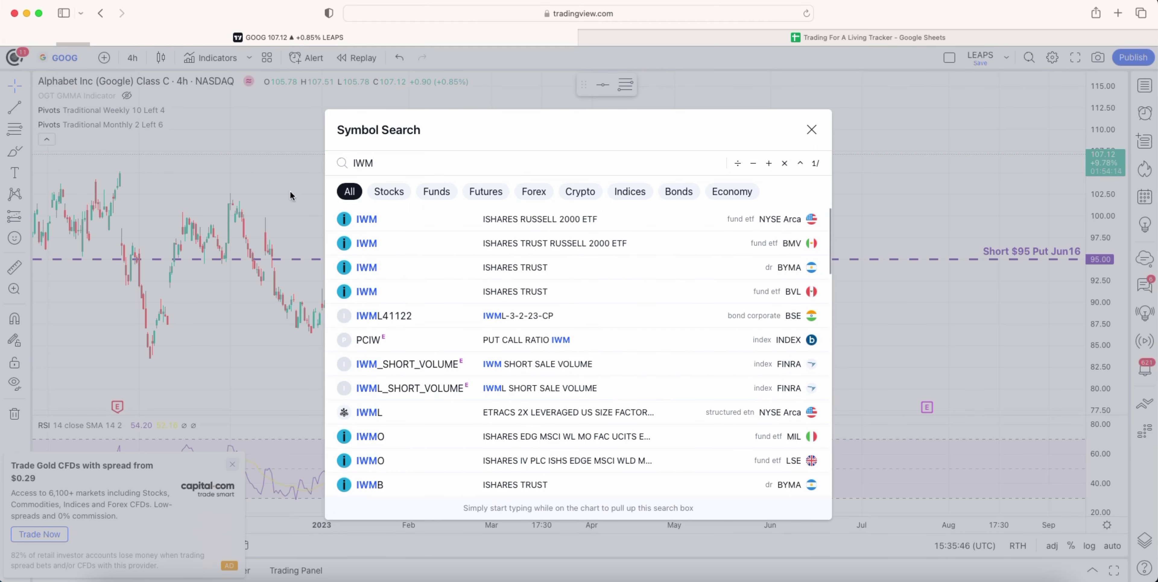
pyautogui.press('Return')
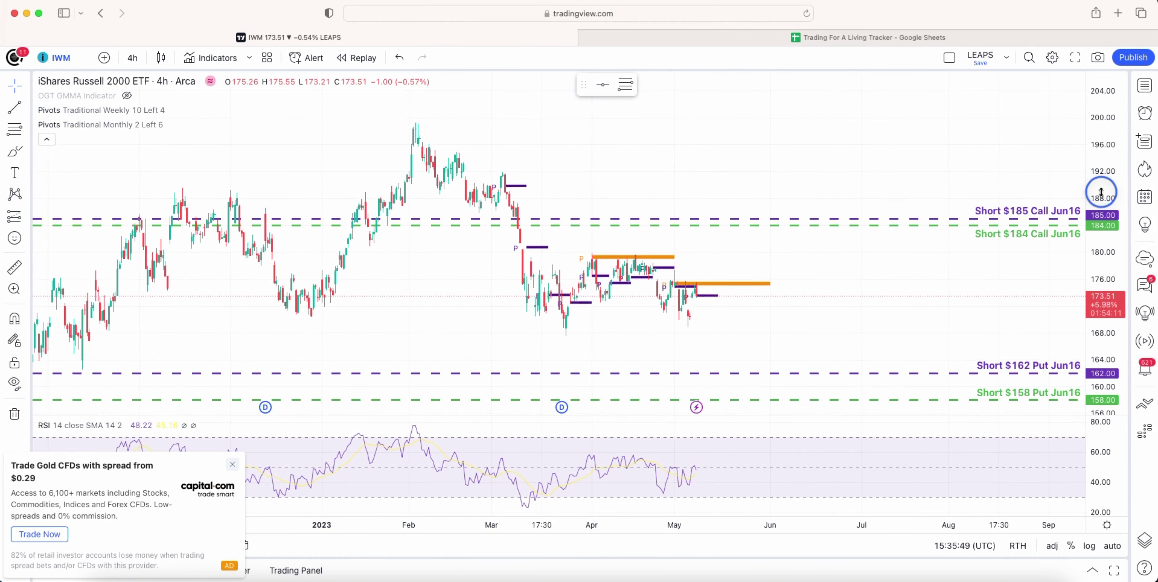
pyautogui.moveTo(1101, 193); pyautogui.dragTo(1101, 198)
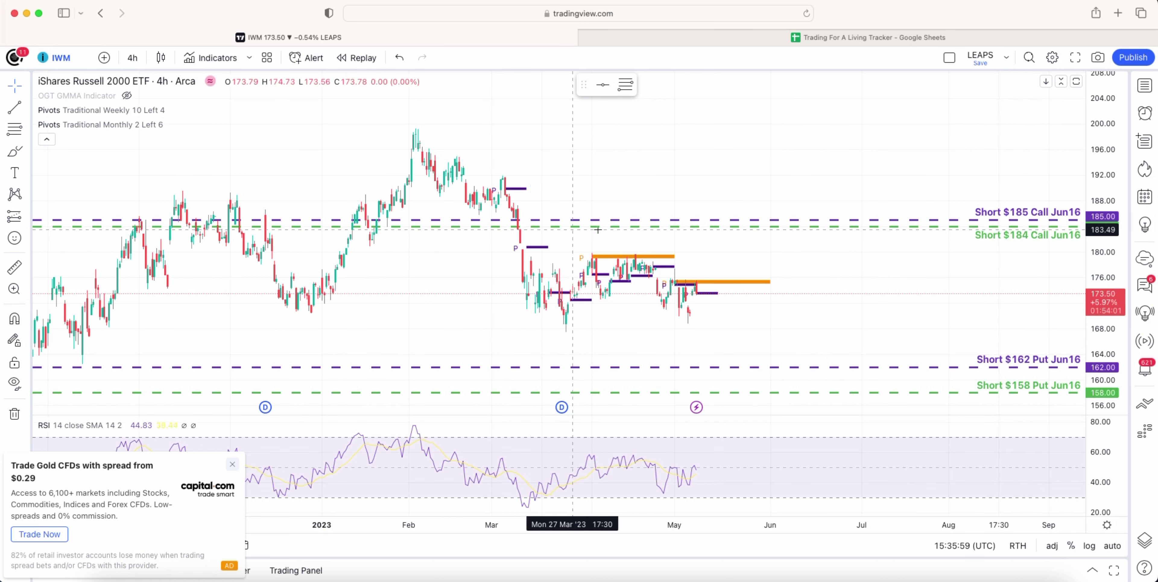
# - Outline IWM's recent trading range with two Brush lines and circle the short call and short put strike levels
pyautogui.click(8, 150)
pyautogui.moveTo(522, 255); pyautogui.dragTo(837, 262)
pyautogui.moveTo(510, 321); pyautogui.dragTo(858, 322)
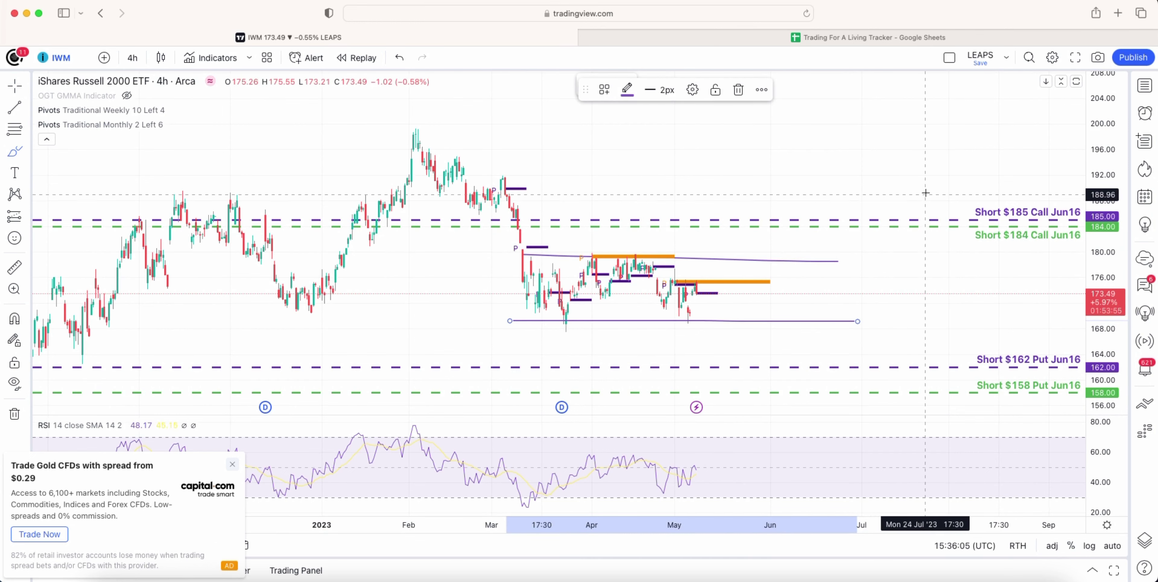
pyautogui.moveTo(863, 208); pyautogui.dragTo(840, 200)
pyautogui.moveTo(861, 354)
pyautogui.mouseDown()
pyautogui.moveTo(841, 411)
pyautogui.moveTo(861, 354)
pyautogui.mouseUp()
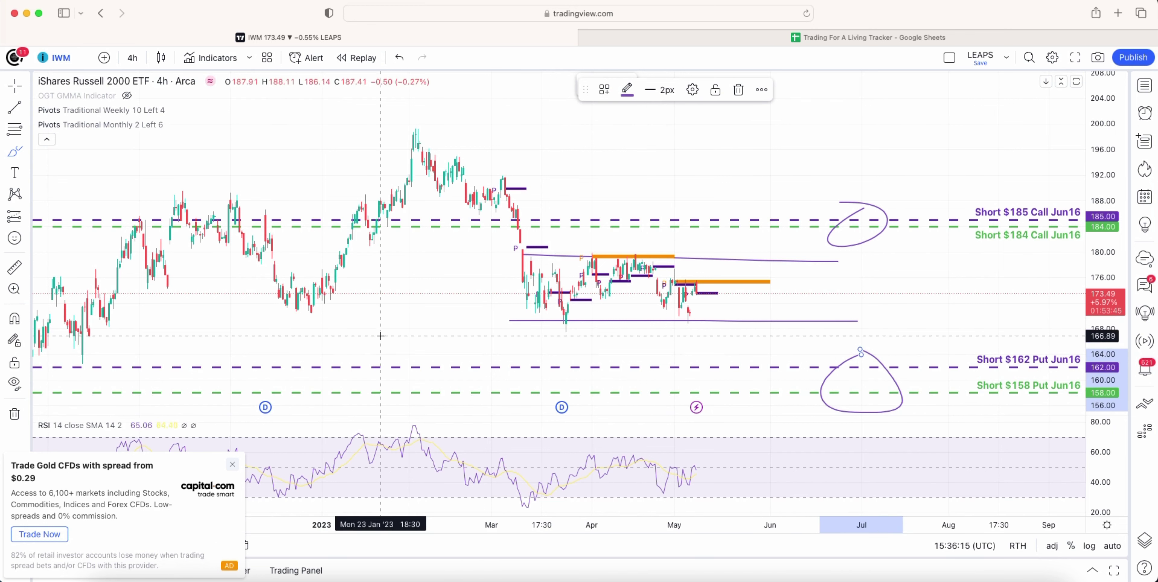
# - Undo all the brush marks on the IWM chart
pyautogui.press('super+z')
pyautogui.press('super+z')
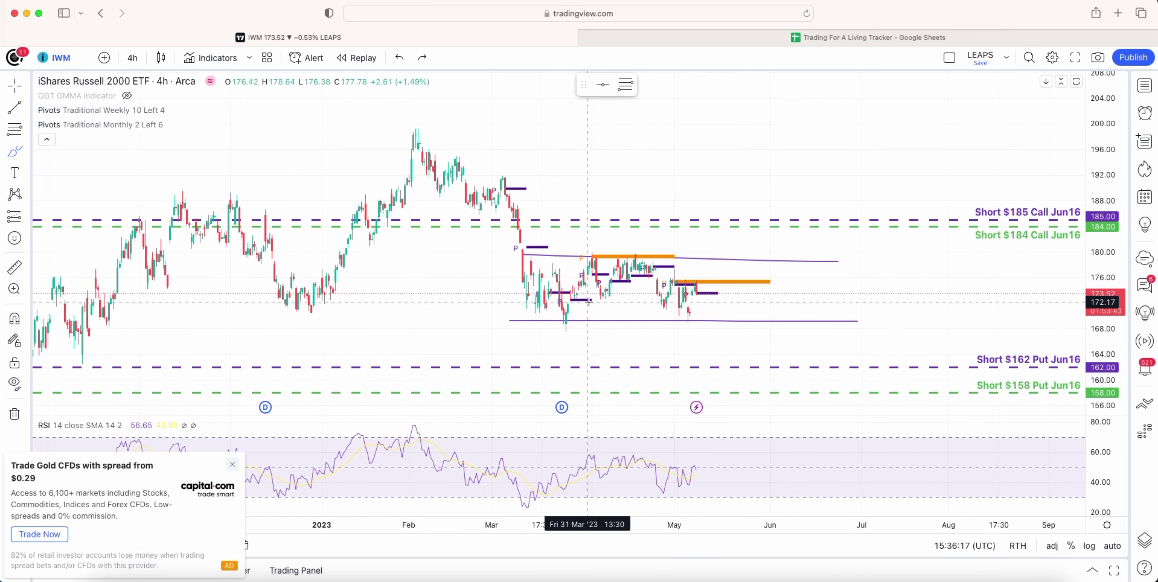
pyautogui.press('super+z')
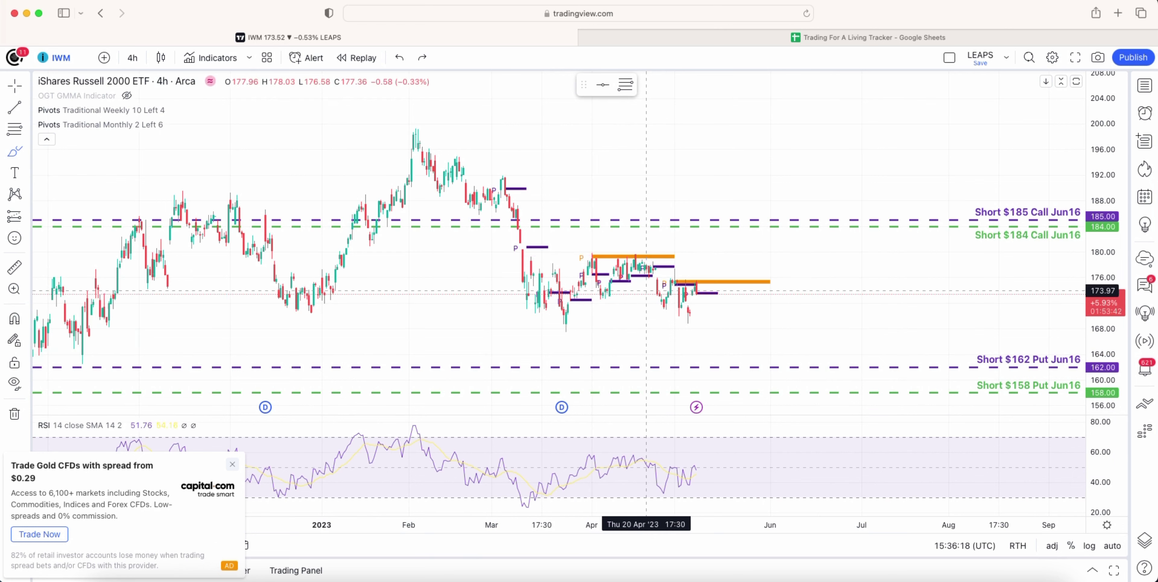
# - Switch to the tracker, highlight MARA's week 41 short call rows and select their premiums
pyautogui.click(693, 36)
pyautogui.scroll(-3, 397, 364)
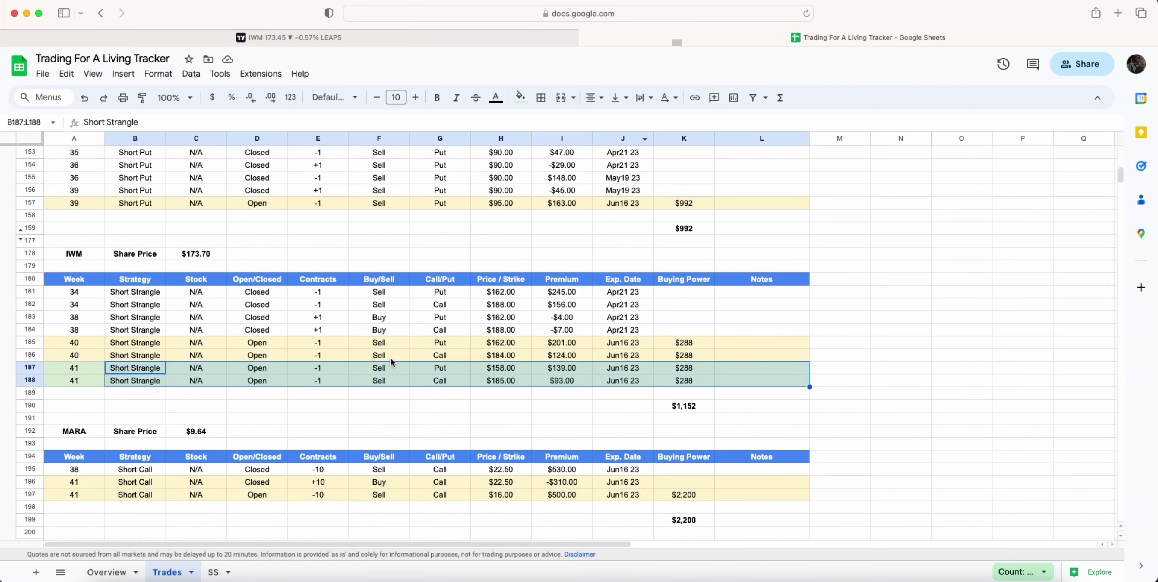
pyautogui.moveTo(99, 469); pyautogui.dragTo(799, 486)
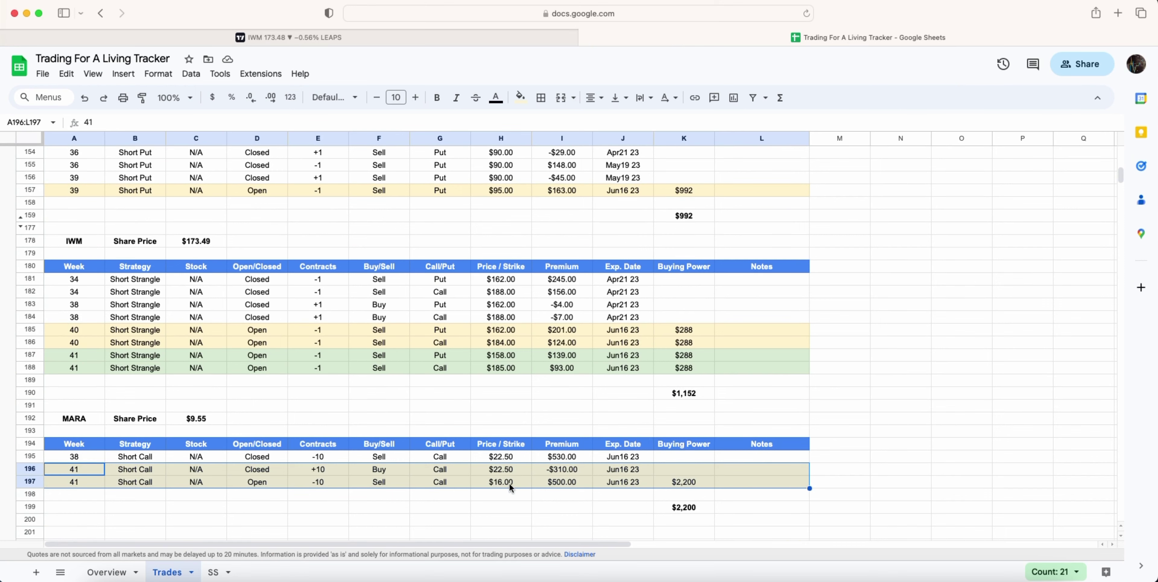
pyautogui.moveTo(559, 469); pyautogui.dragTo(563, 480)
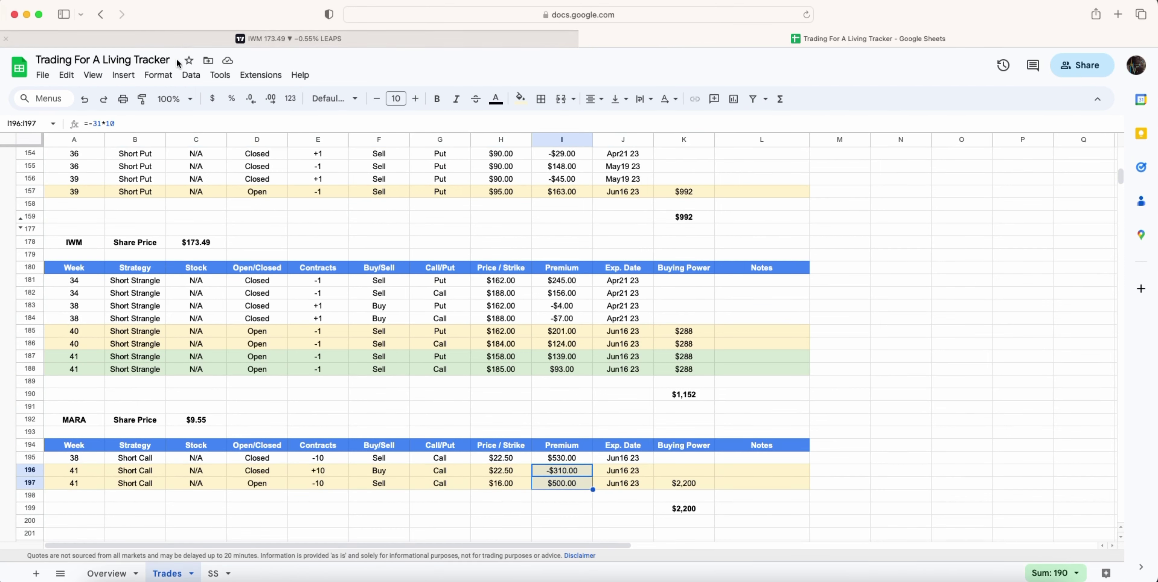
# - Switch to TradingView and load the Marathon Digital Holdings (MARA) NASDAQ chart
pyautogui.click(163, 37)
pyautogui.click(60, 56)
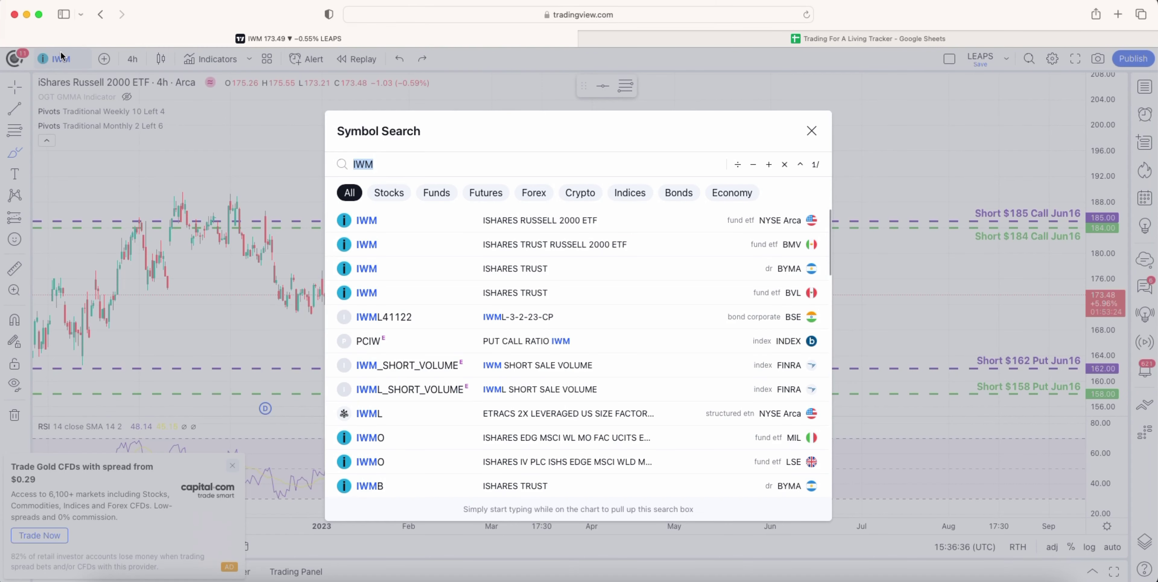
pyautogui.write('MARAA')
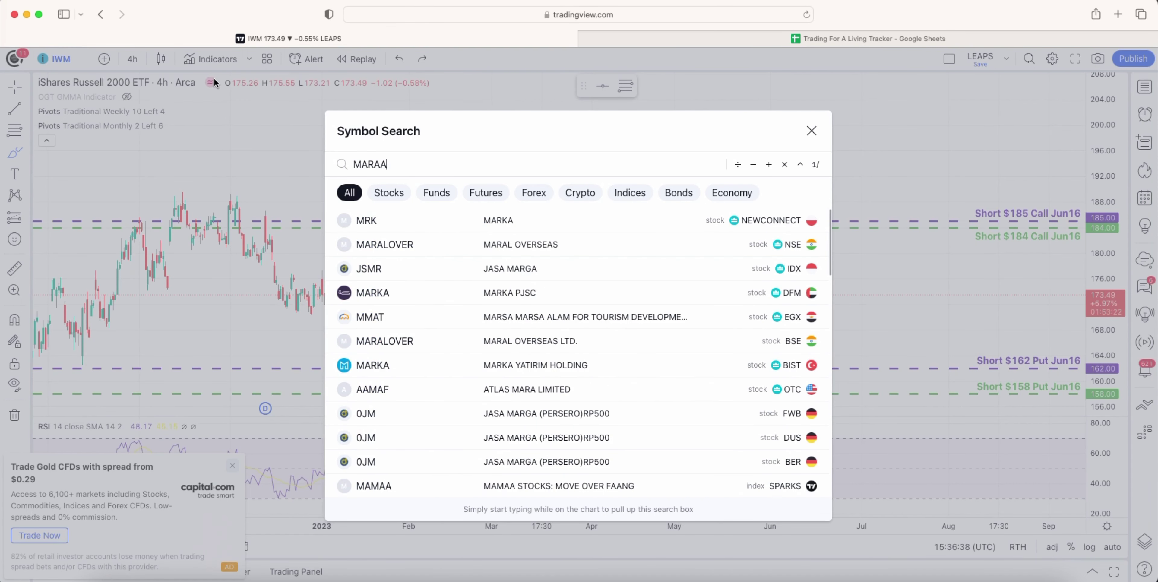
pyautogui.press('BackSpace')
pyautogui.click(464, 215)
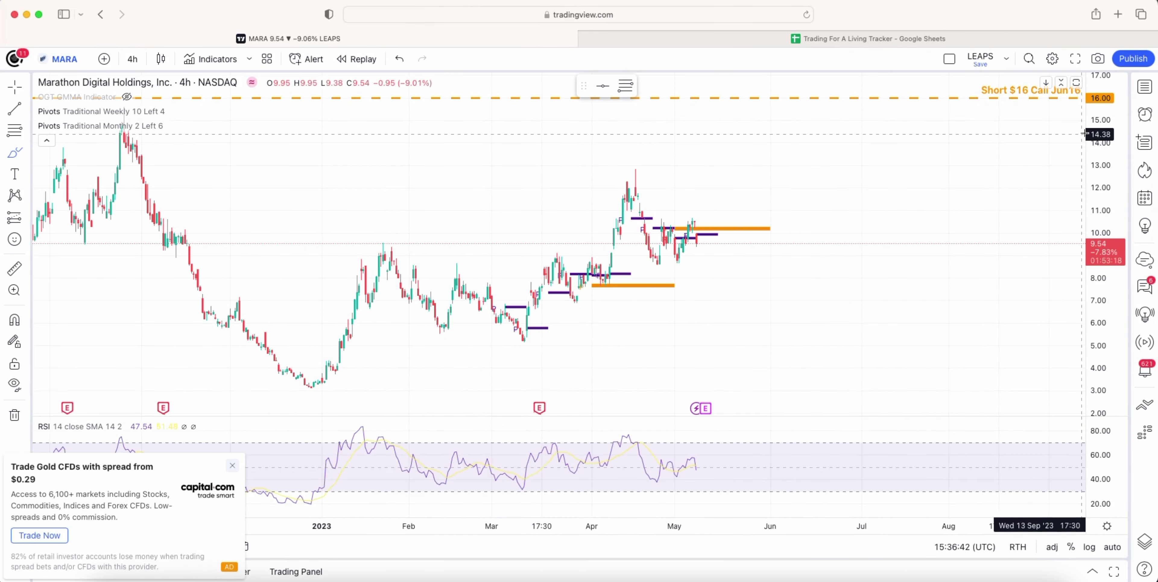
# - Examine MARA's past and recent price action against the short $16 call level, with a wider price range on the chart
pyautogui.moveTo(1096, 143); pyautogui.dragTo(1081, 289)
pyautogui.moveTo(128, 251)
pyautogui.mouseDown()
pyautogui.moveTo(175, 252)
pyautogui.moveTo(223, 233)
pyautogui.moveTo(539, 273)
pyautogui.mouseUp()
pyautogui.press('super+z')
pyautogui.click(15, 86)
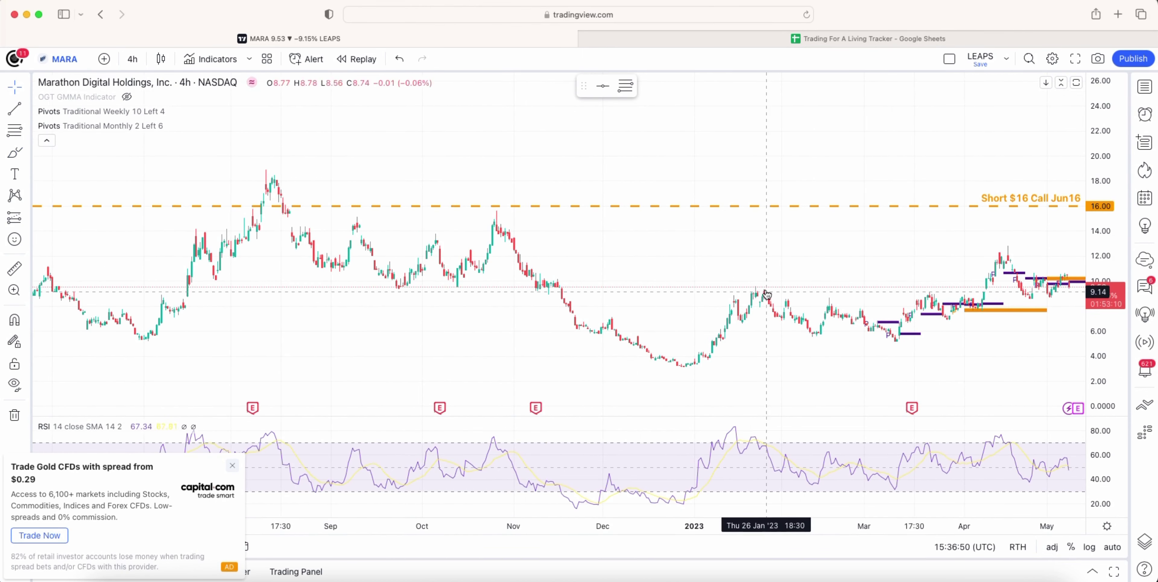
pyautogui.moveTo(760, 270); pyautogui.dragTo(272, 266)
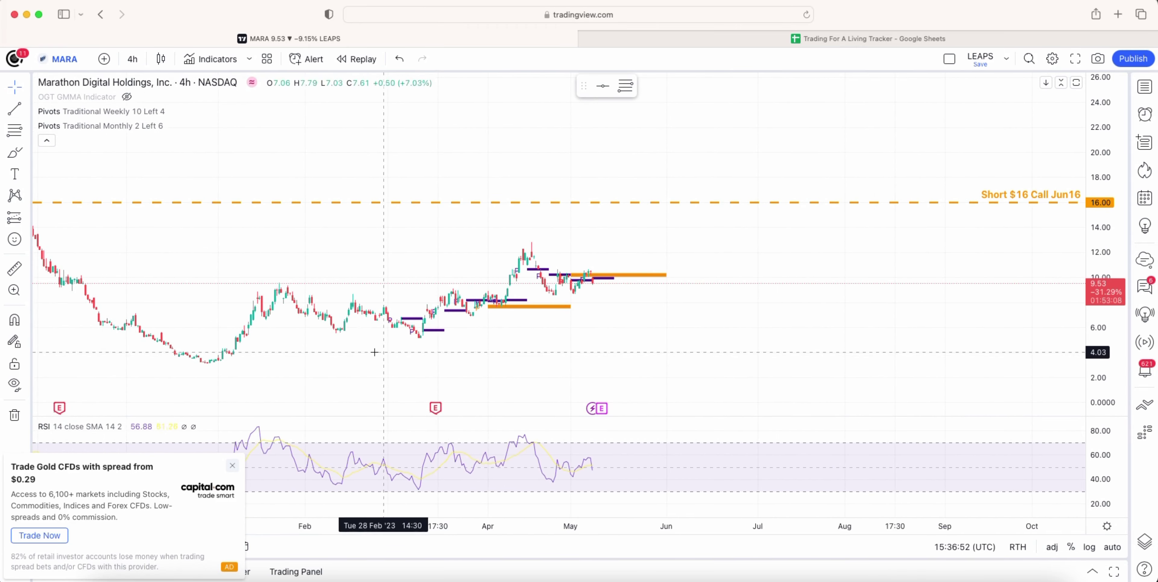
pyautogui.moveTo(238, 370); pyautogui.dragTo(317, 378)
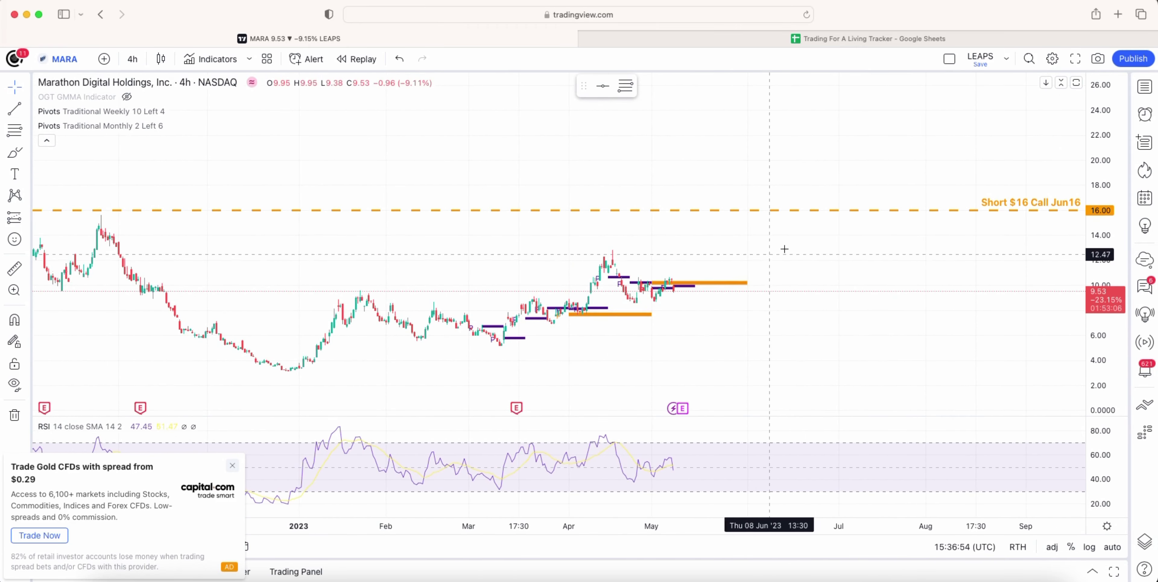
pyautogui.moveTo(1094, 203); pyautogui.dragTo(1092, 156)
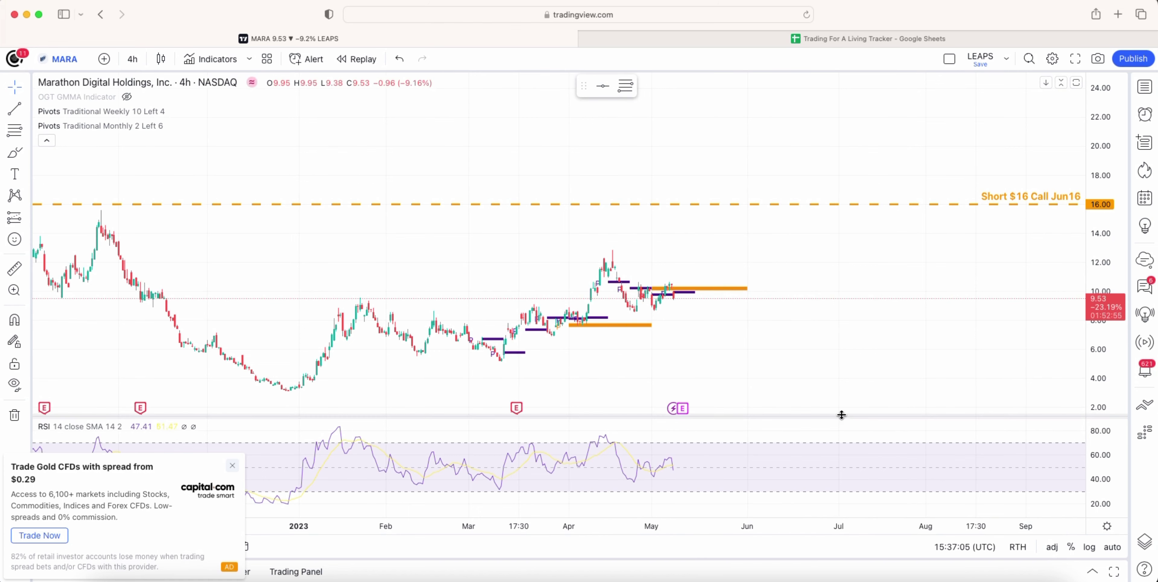
pyautogui.moveTo(792, 349); pyautogui.dragTo(770, 336)
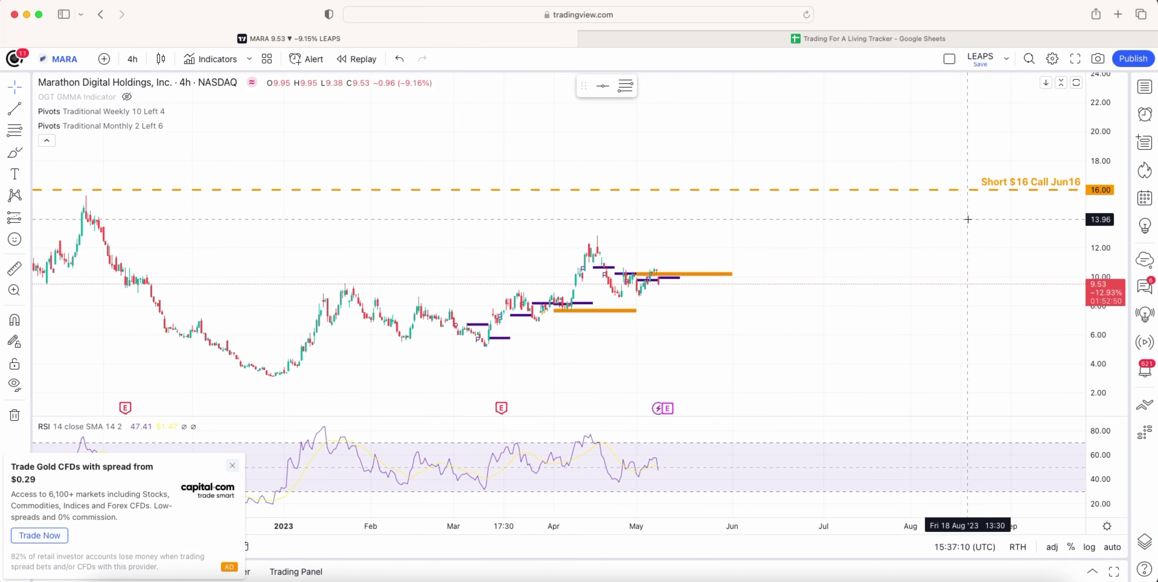
# - Switch to the tracker and sum the week 41 premiums for MARA and for IWM
pyautogui.click(874, 39)
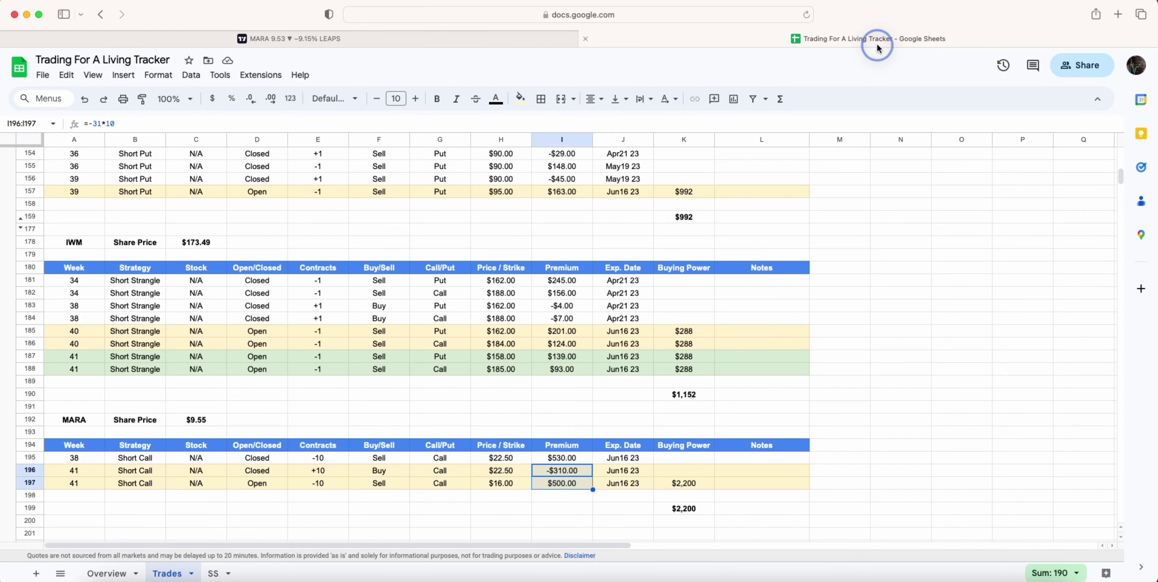
pyautogui.click(962, 432)
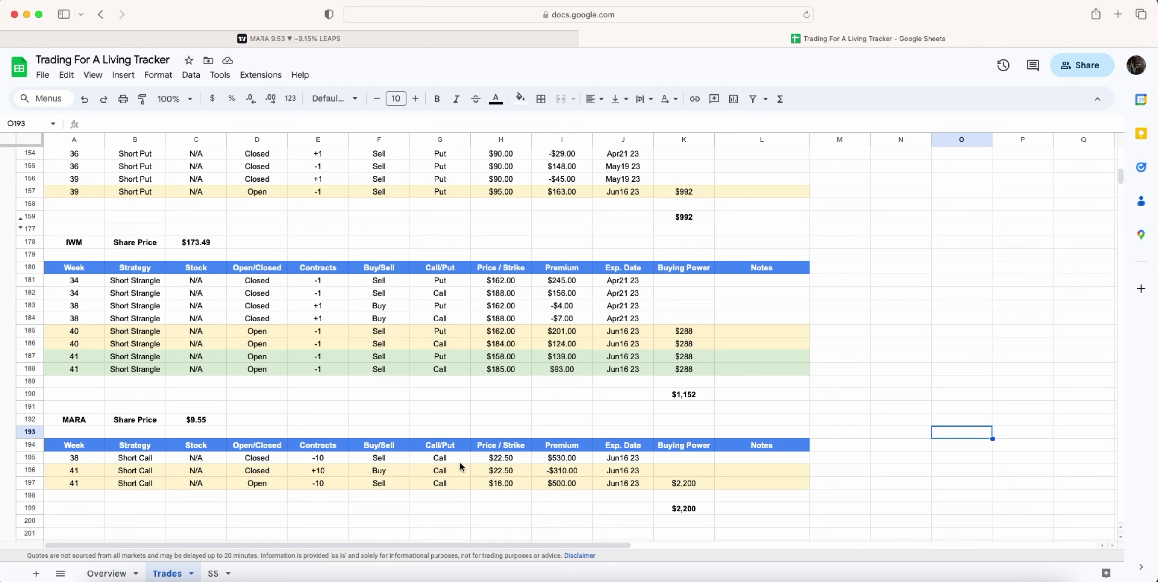
pyautogui.scroll(3, 527, 440)
pyautogui.scroll(-3, 527, 438)
pyautogui.moveTo(545, 495); pyautogui.dragTo(548, 514)
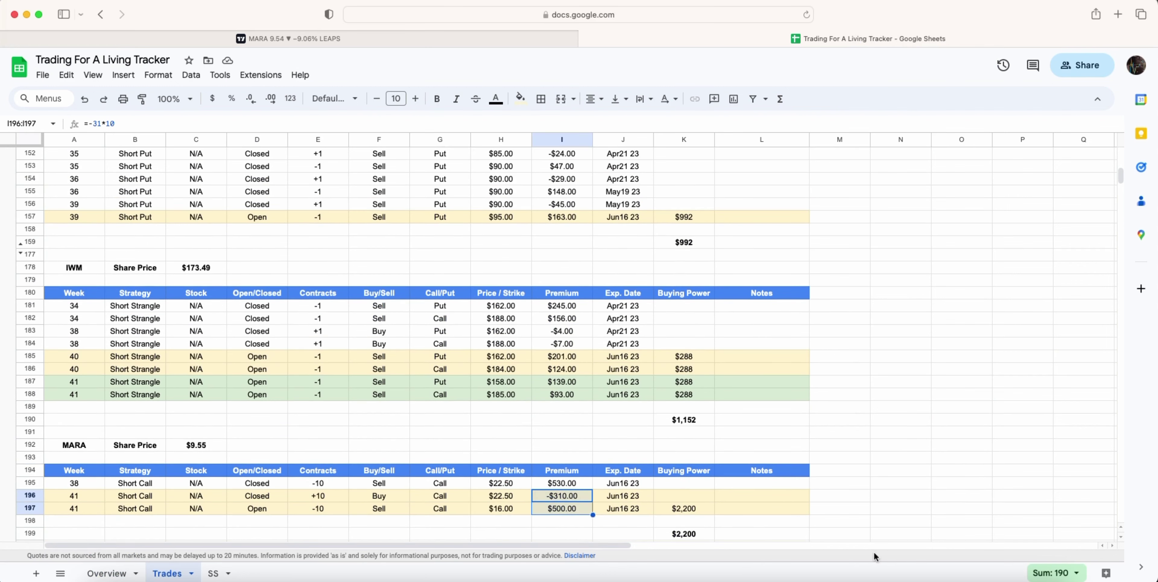
pyautogui.moveTo(548, 387); pyautogui.dragTo(559, 395)
pyautogui.click(1052, 572)
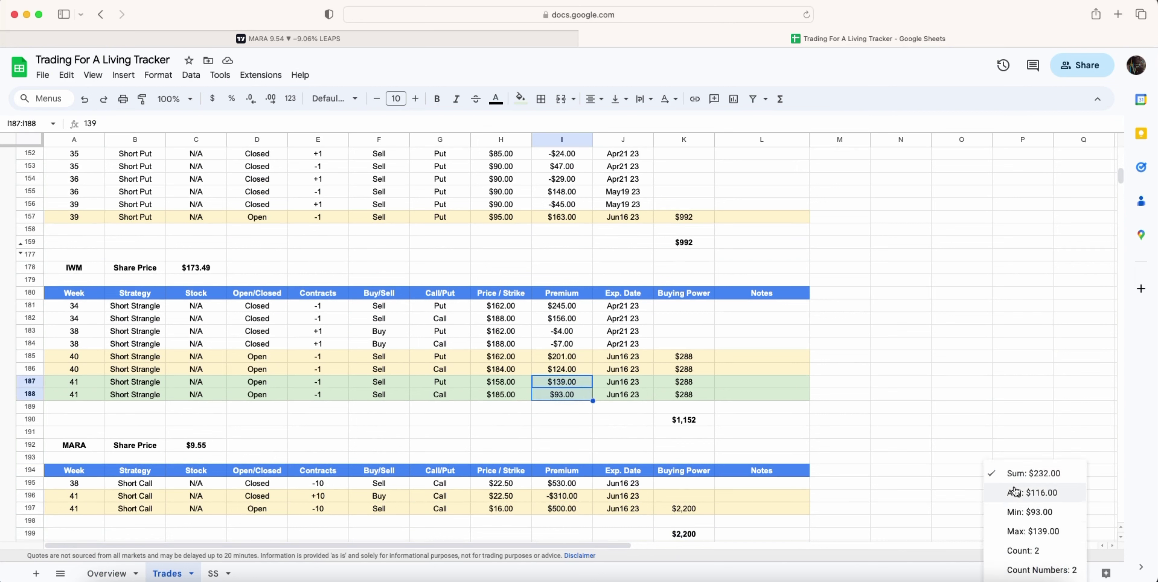
# - Sum the week 41 premiums for COIN and for META in the Trades sheet
pyautogui.click(427, 336)
pyautogui.scroll(5, 432, 342)
pyautogui.scroll(5, 434, 346)
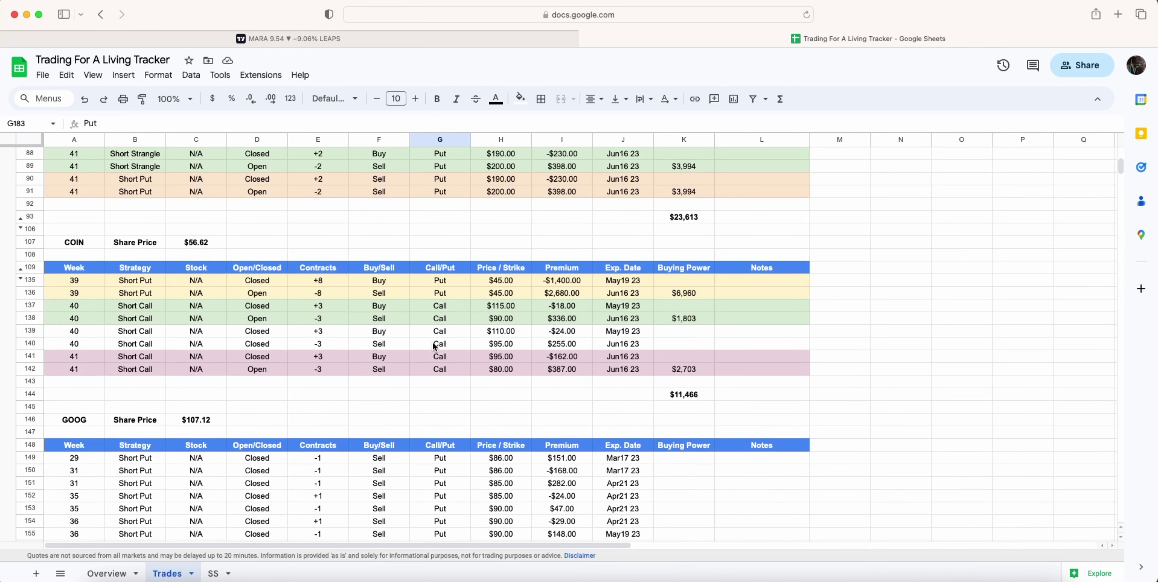
pyautogui.moveTo(561, 359); pyautogui.dragTo(562, 369)
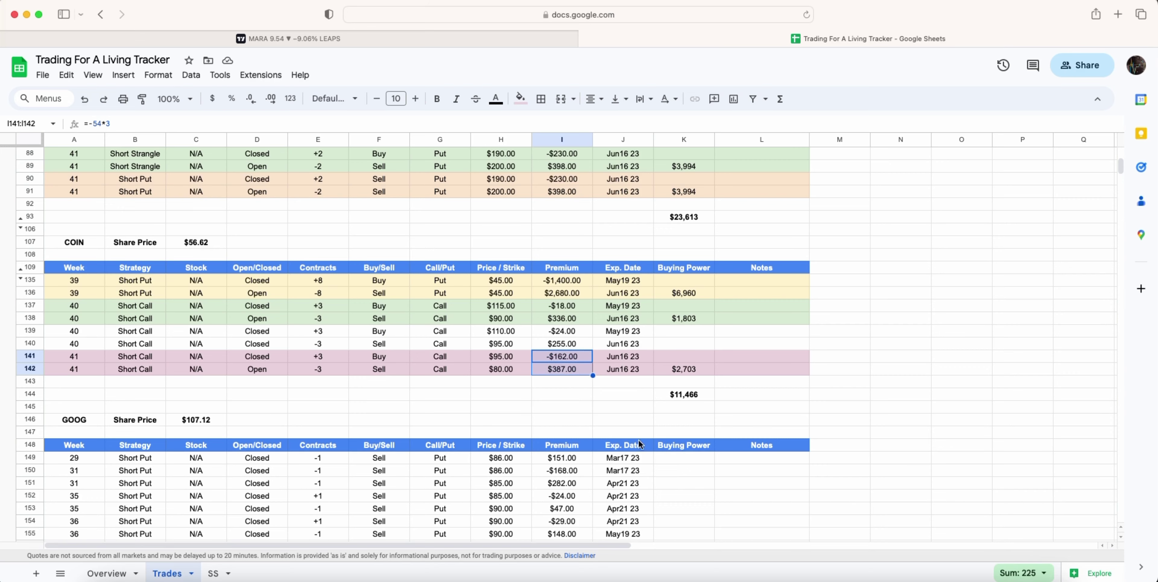
pyautogui.scroll(6, 557, 422)
pyautogui.moveTo(558, 357); pyautogui.dragTo(559, 394)
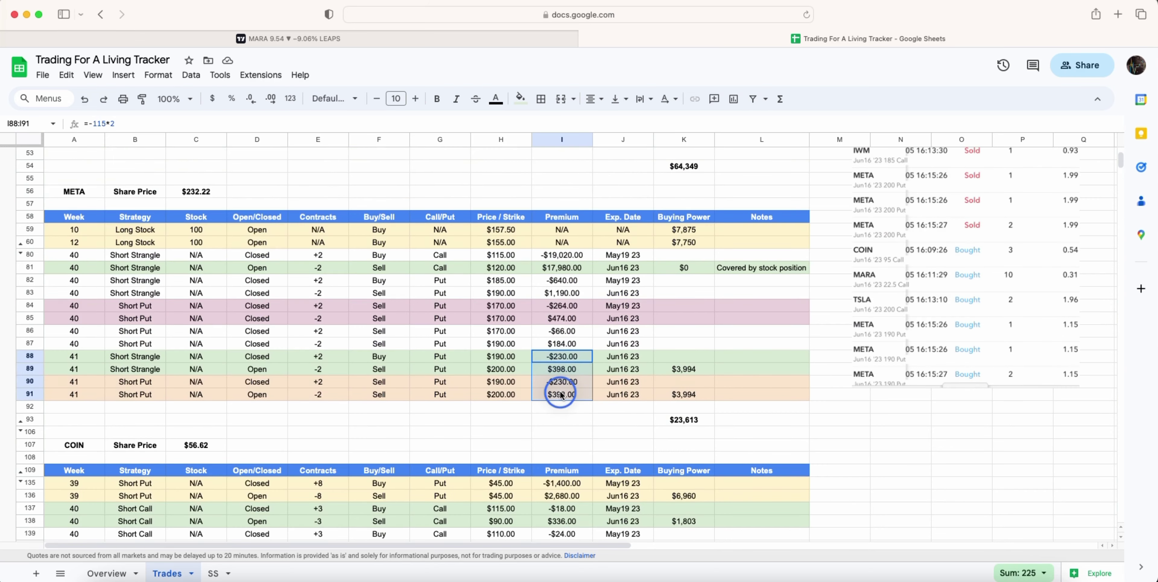
# - Sum TSLA's week 41 short call premiums and check the selection's summary statistics
pyautogui.scroll(5, 489, 396)
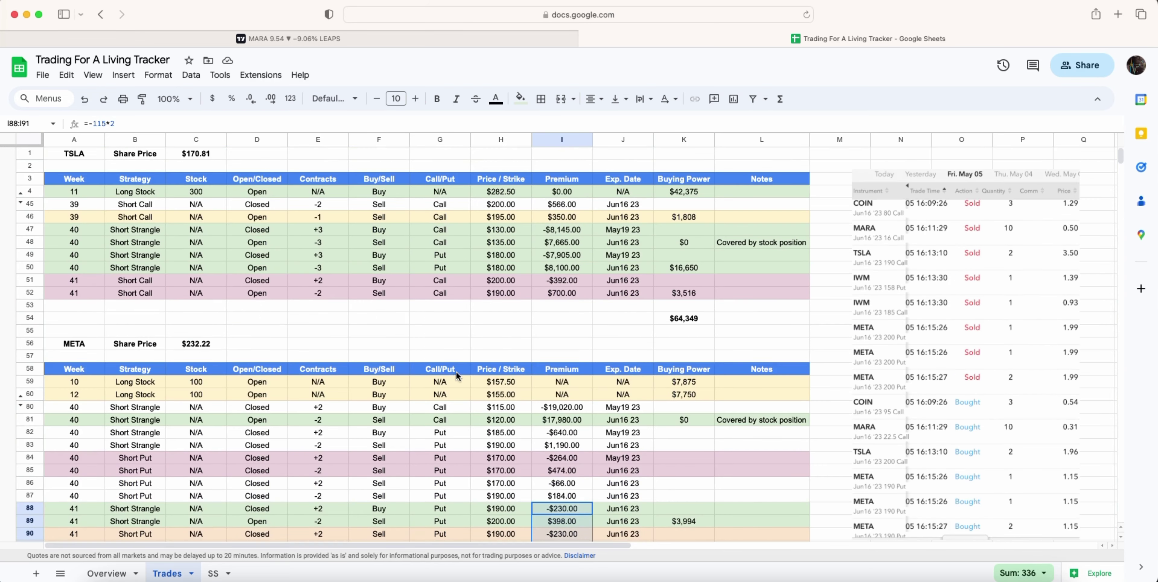
pyautogui.moveTo(562, 281); pyautogui.dragTo(561, 292)
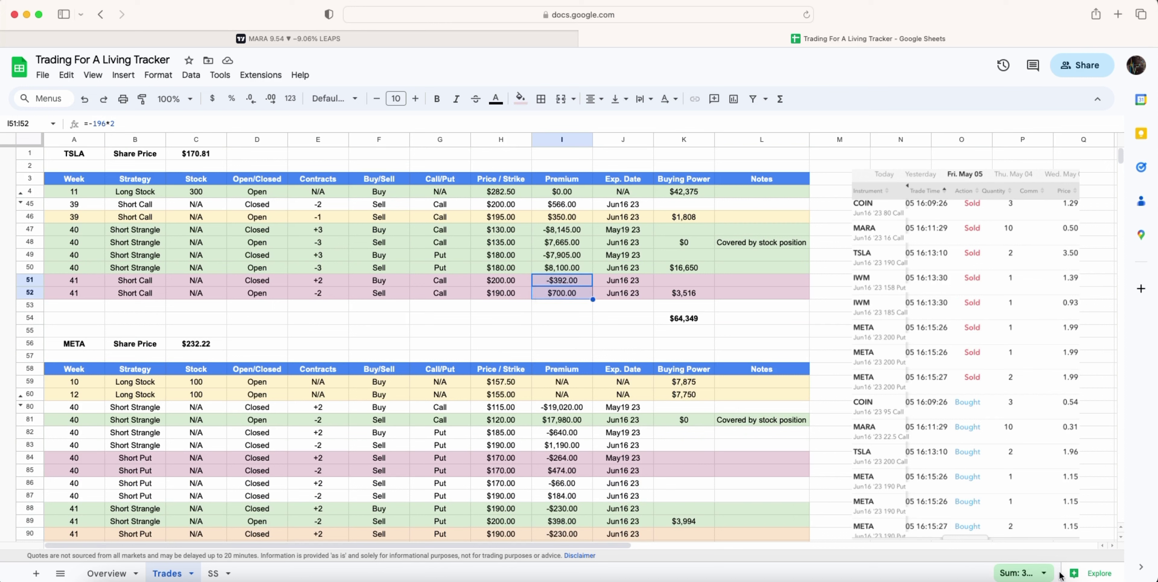
pyautogui.click(1019, 573)
pyautogui.click(541, 331)
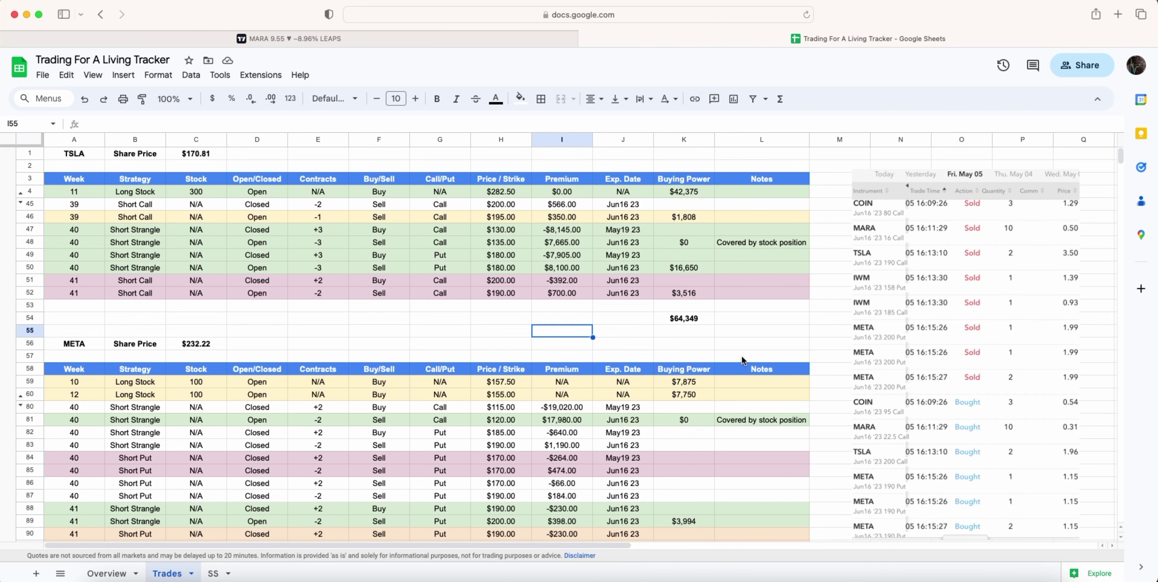
pyautogui.scroll(-5, 656, 378)
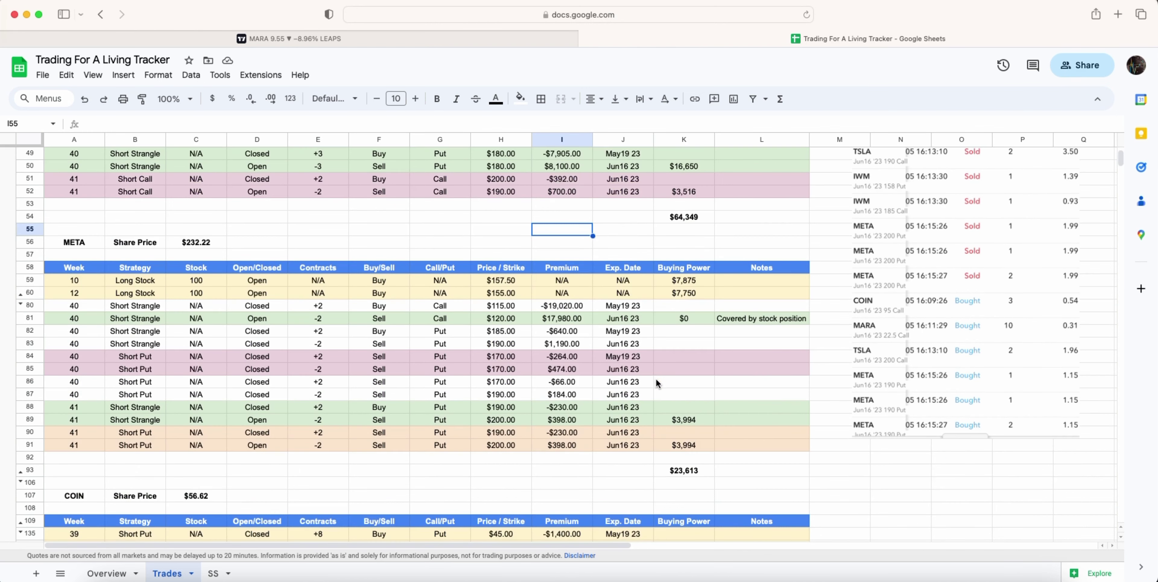
pyautogui.scroll(-5, 655, 380)
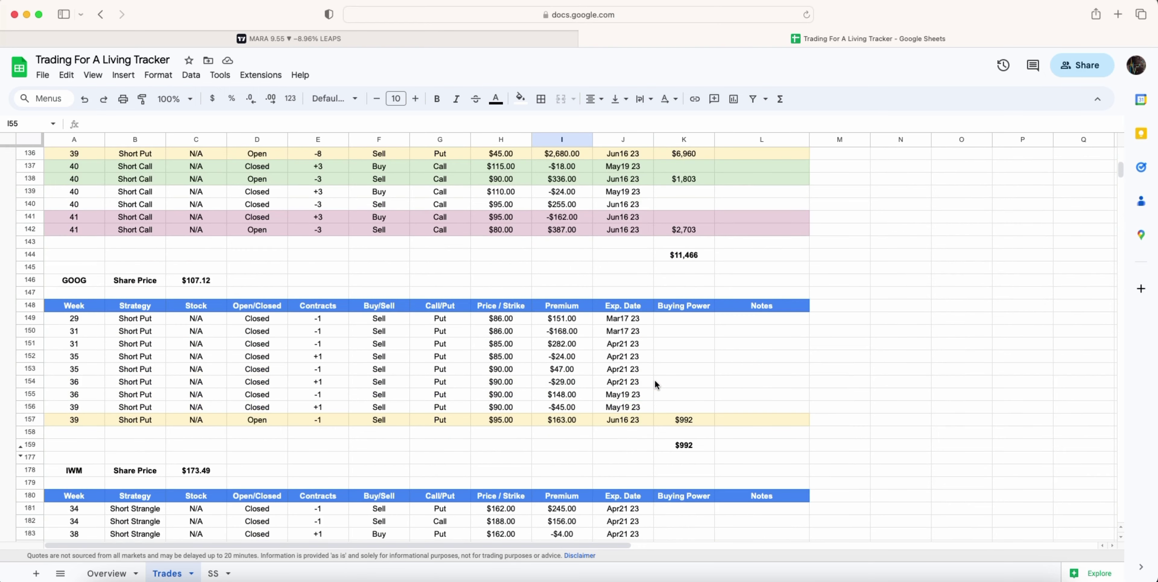
pyautogui.scroll(10, 654, 379)
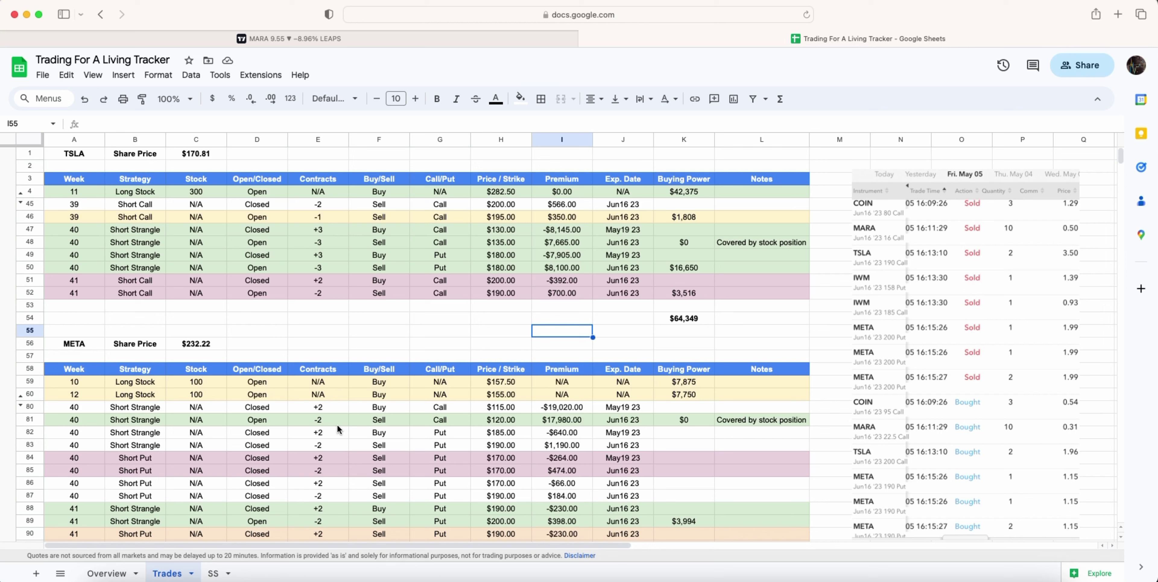
# - Open the Overview sheet and examine the week 41 figures in the weekly and cumulative income trackers
pyautogui.scroll(-3, 355, 411)
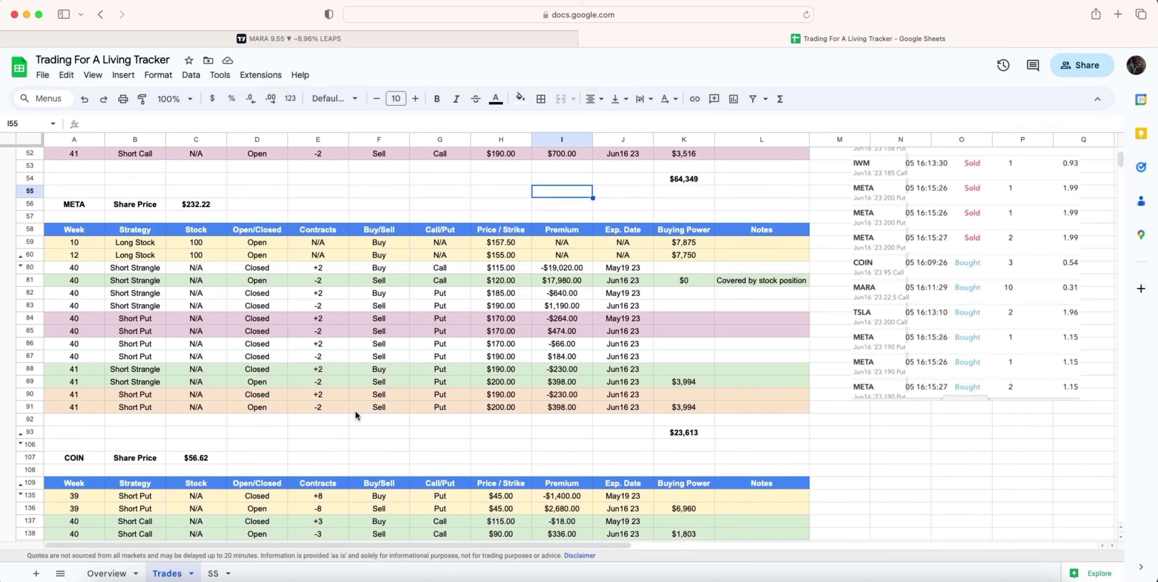
pyautogui.scroll(-6, 355, 412)
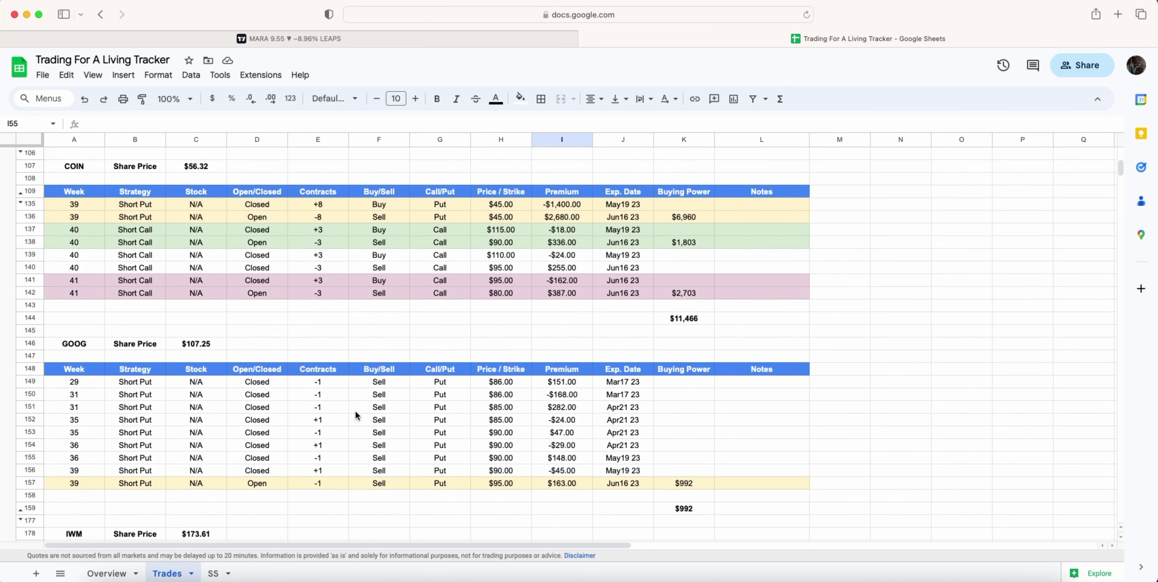
pyautogui.scroll(-5, 356, 410)
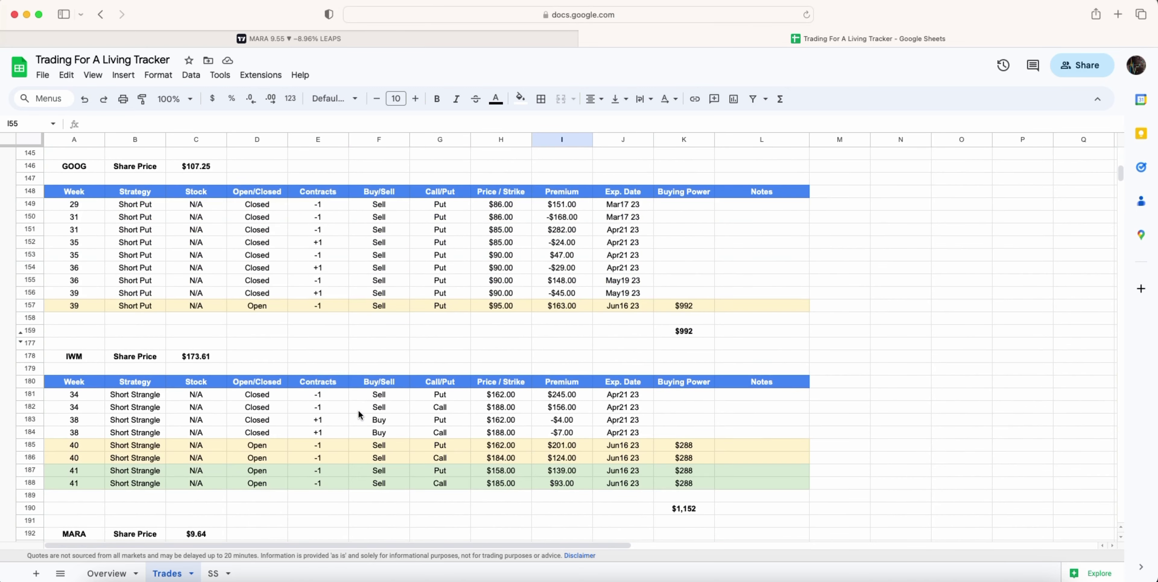
pyautogui.click(107, 573)
pyautogui.click(173, 351)
pyautogui.moveTo(174, 350); pyautogui.dragTo(330, 351)
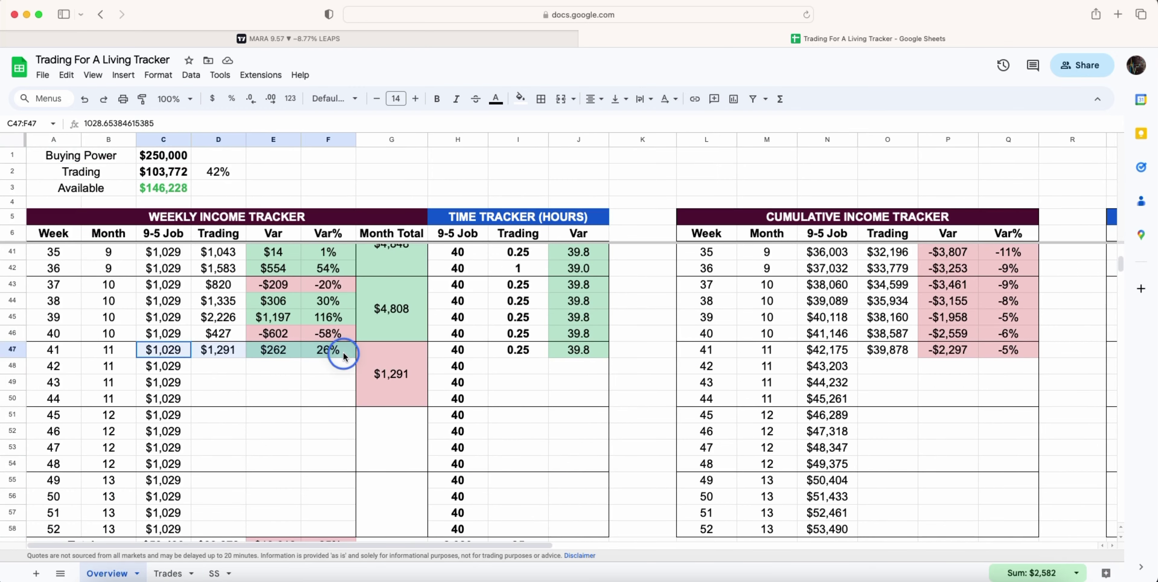
pyautogui.moveTo(1008, 351); pyautogui.dragTo(727, 358)
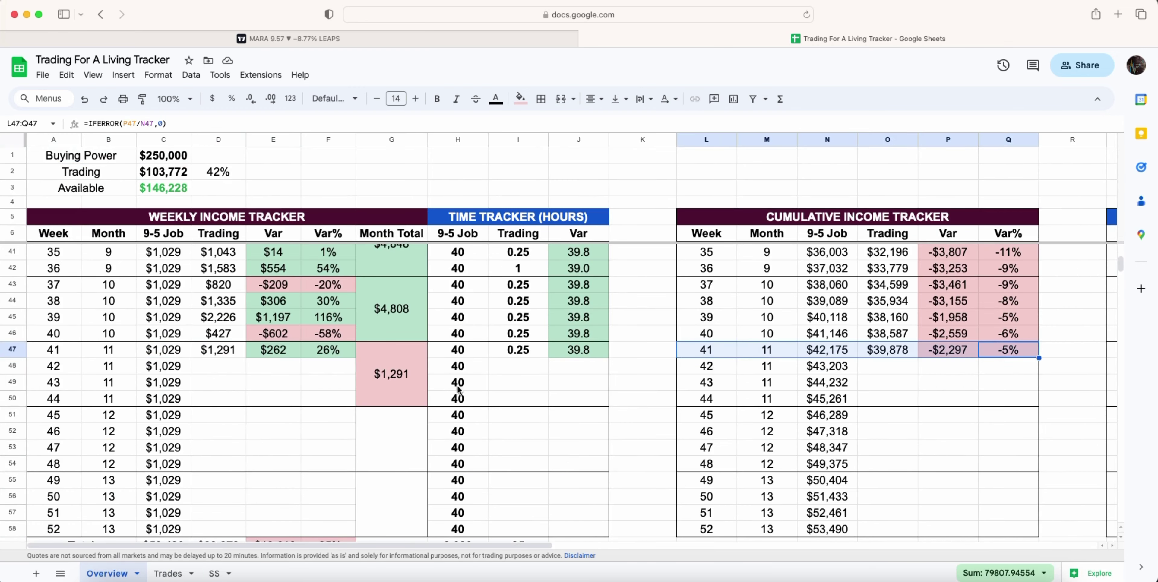
# - Sum the weekly income variances for weeks 32 to 41 and check the percentage of buying power used for trading
pyautogui.scroll(5, 302, 326)
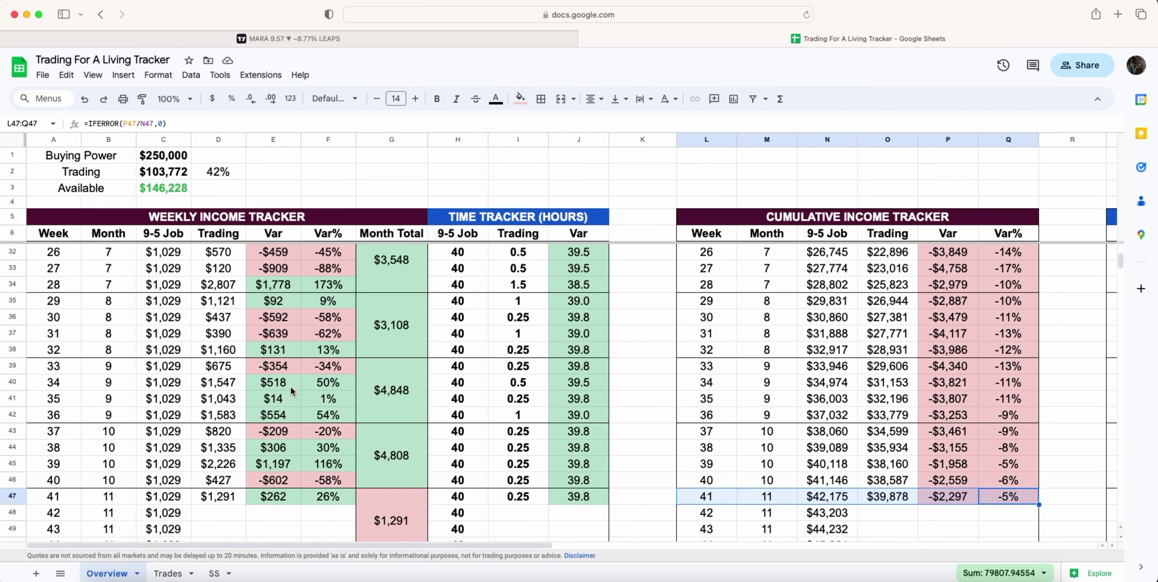
pyautogui.moveTo(284, 356); pyautogui.dragTo(280, 496)
pyautogui.scroll(10, 288, 336)
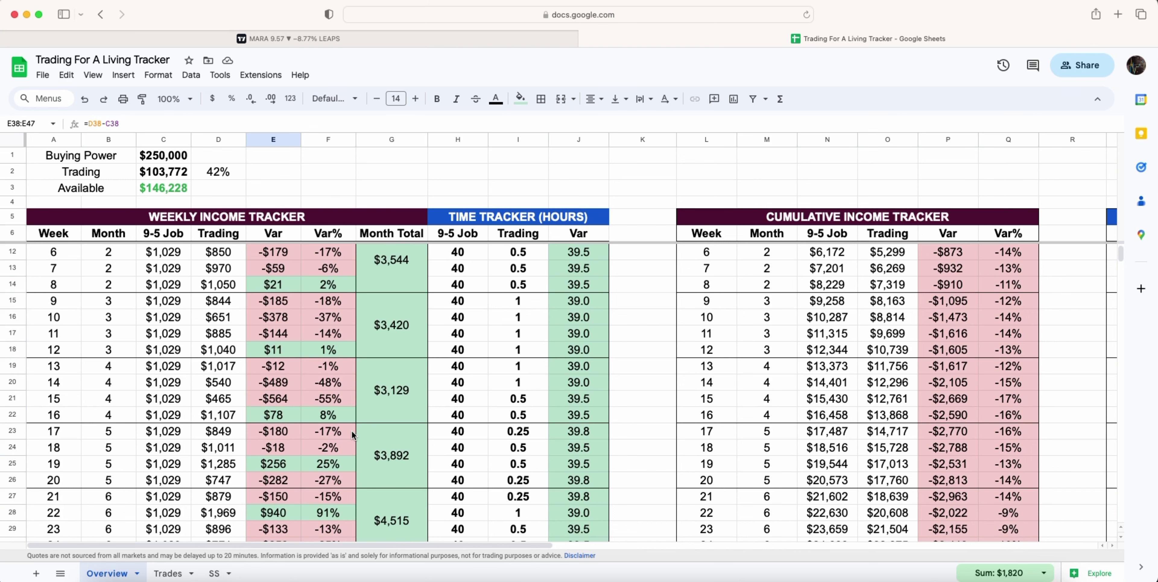
pyautogui.scroll(-5, 347, 433)
pyautogui.scroll(-3, 346, 431)
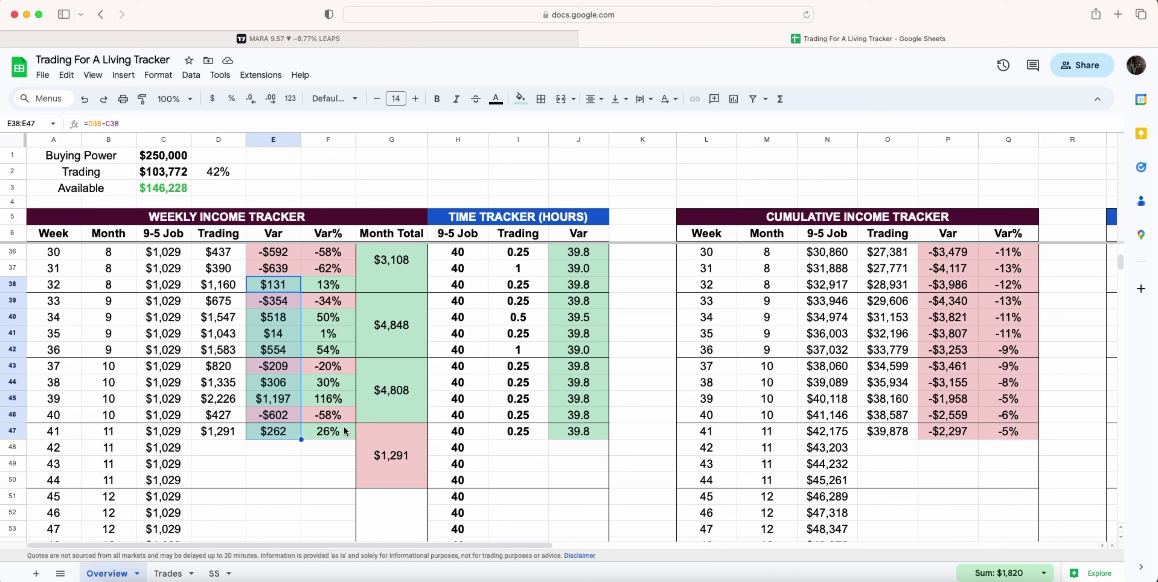
pyautogui.click(225, 173)
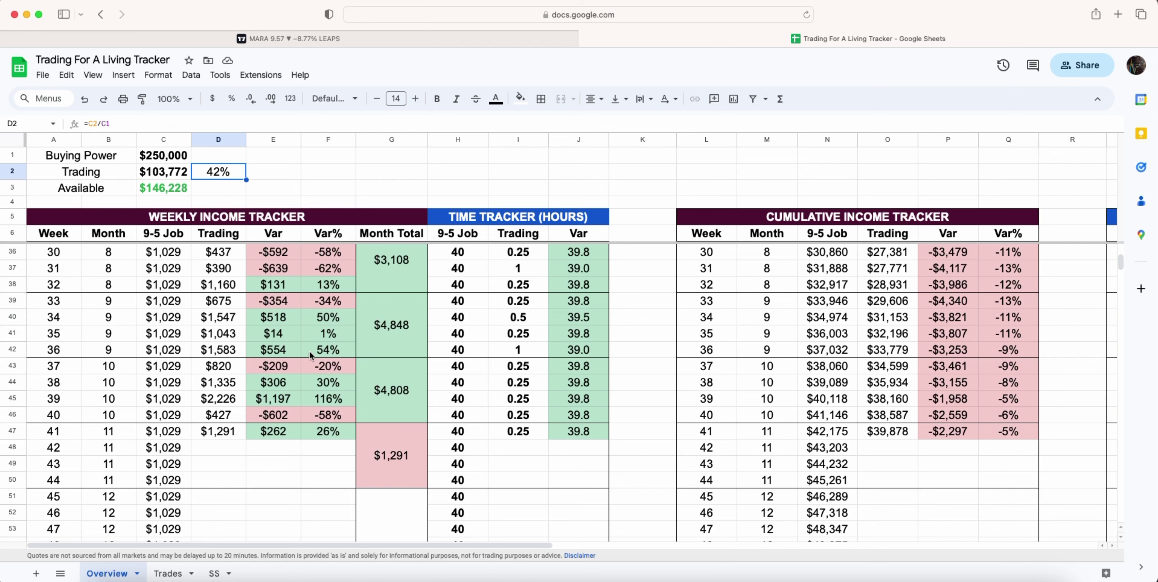
# - Review the earlier weeks and sum the weekly income variances for weeks 14 to 28
pyautogui.scroll(10, 305, 355)
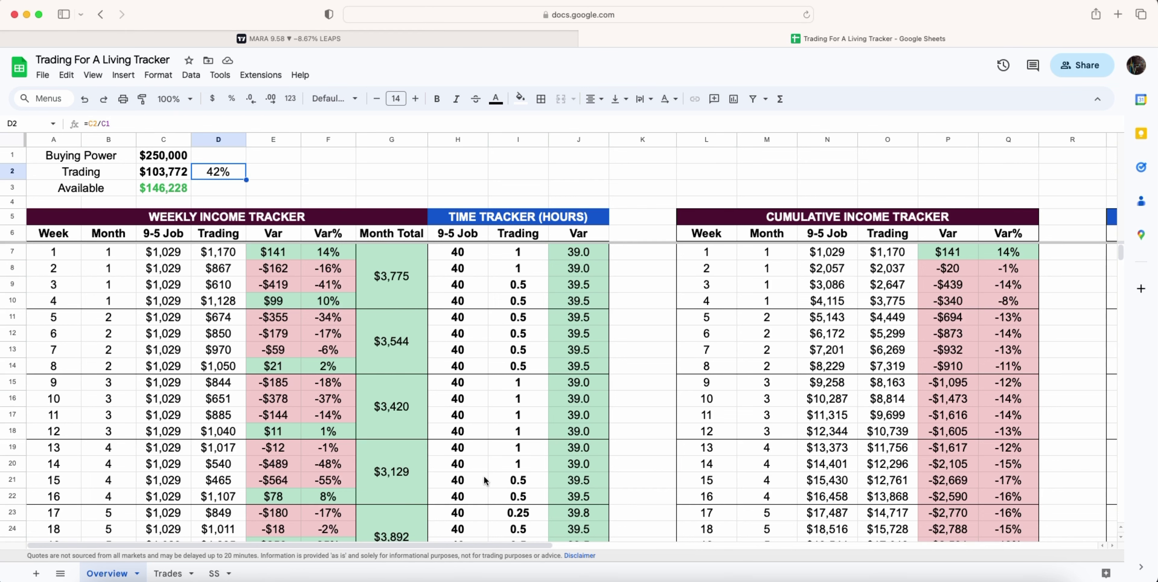
pyautogui.scroll(-5, 485, 479)
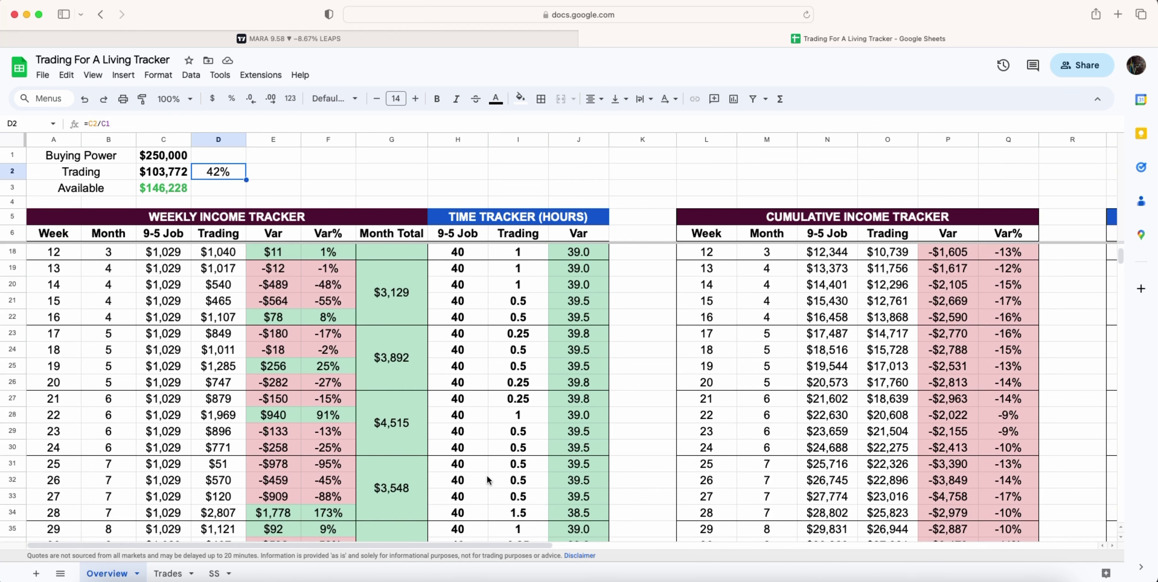
pyautogui.scroll(-4, 489, 481)
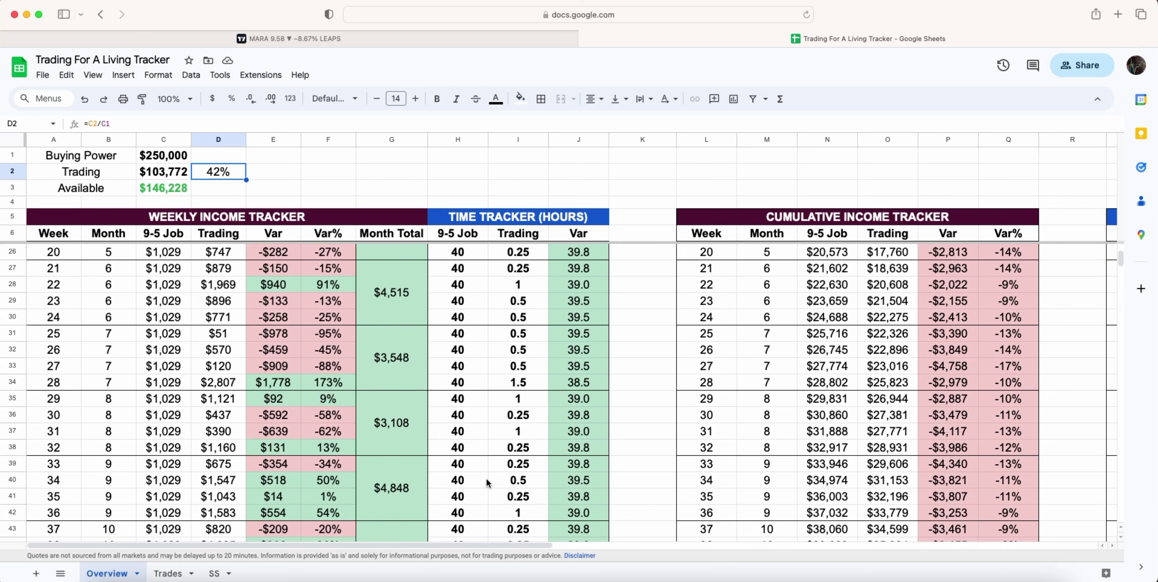
pyautogui.scroll(4, 488, 482)
pyautogui.moveTo(273, 285); pyautogui.dragTo(273, 513)
pyautogui.scroll(-4, 340, 484)
pyautogui.scroll(-5, 340, 484)
pyautogui.scroll(3, 337, 476)
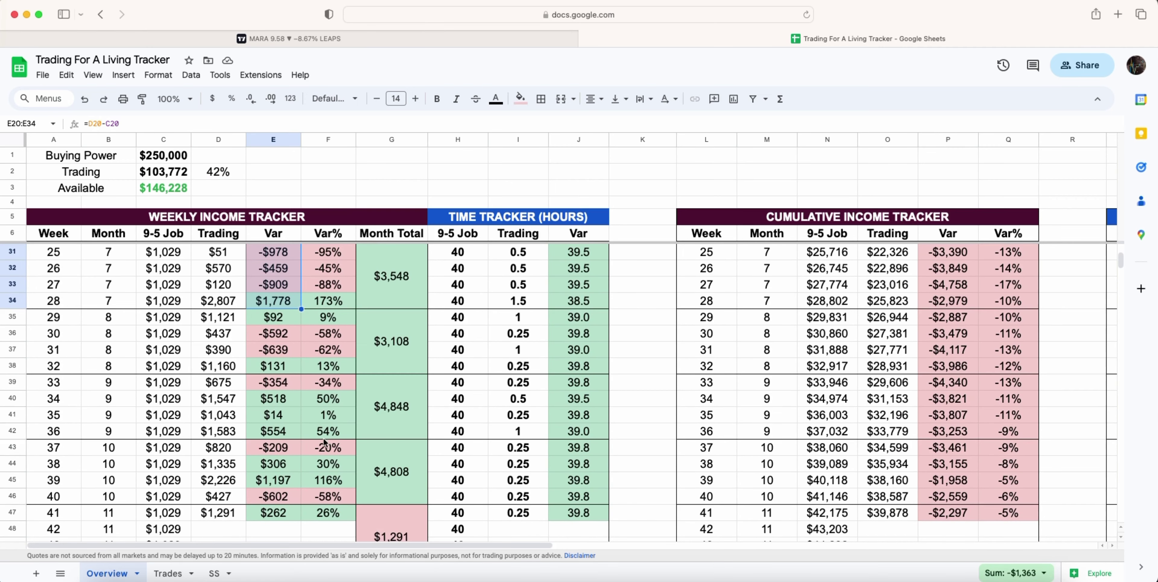
# - Sum the weekly income variances for weeks 28 to 41, view the summary statistics and check the month 10 total
pyautogui.moveTo(257, 512); pyautogui.dragTo(273, 301)
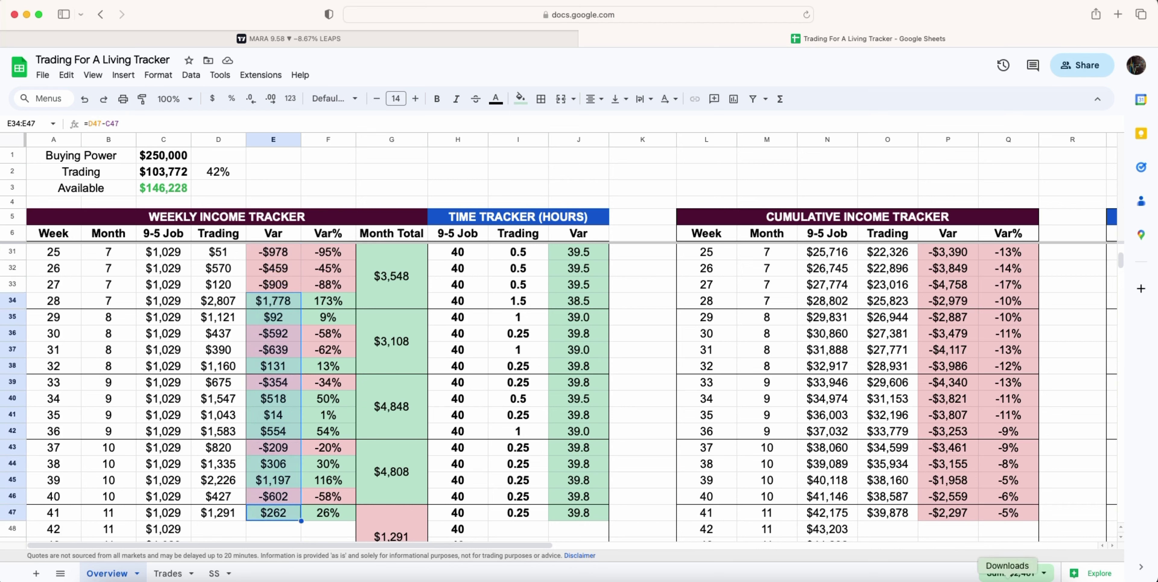
pyautogui.click(1014, 573)
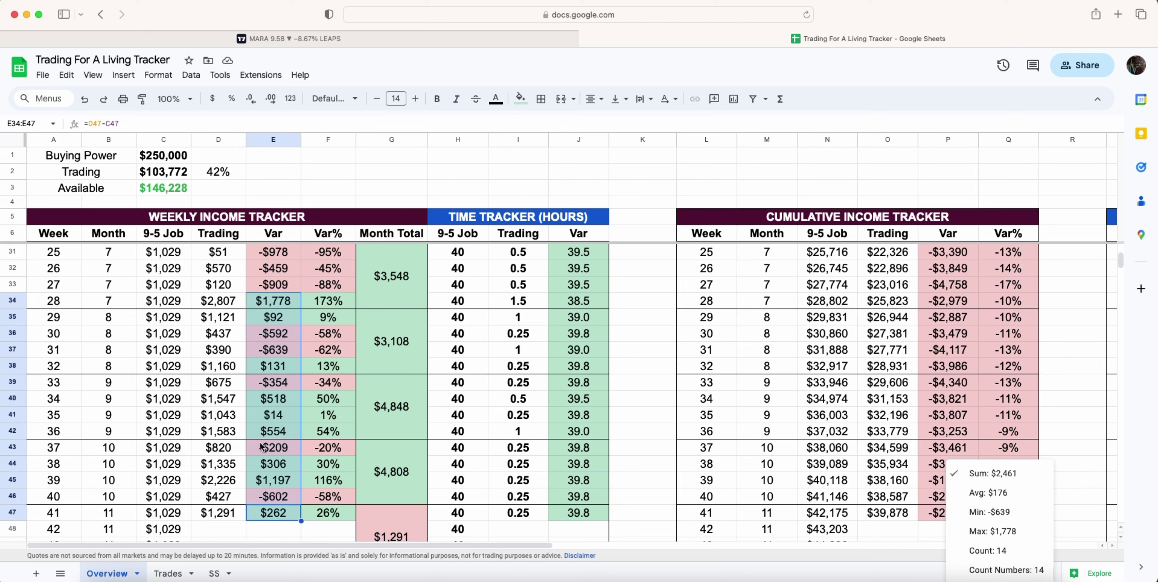
pyautogui.click(397, 466)
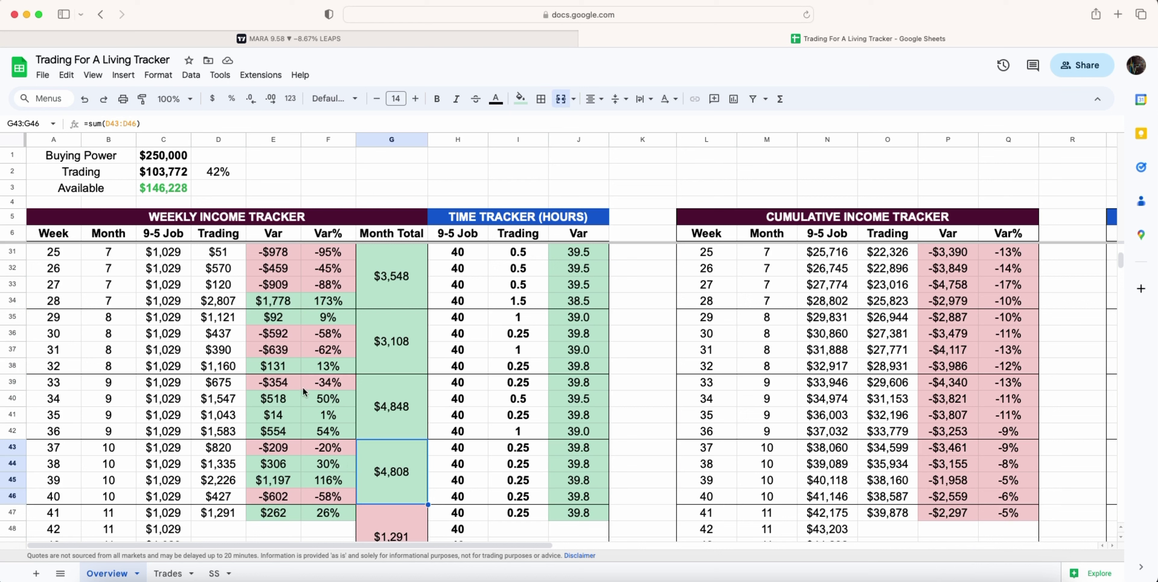
# - Inspect the negative weekly variances of weeks 37, 33, 30, 31 and 40
pyautogui.click(270, 449)
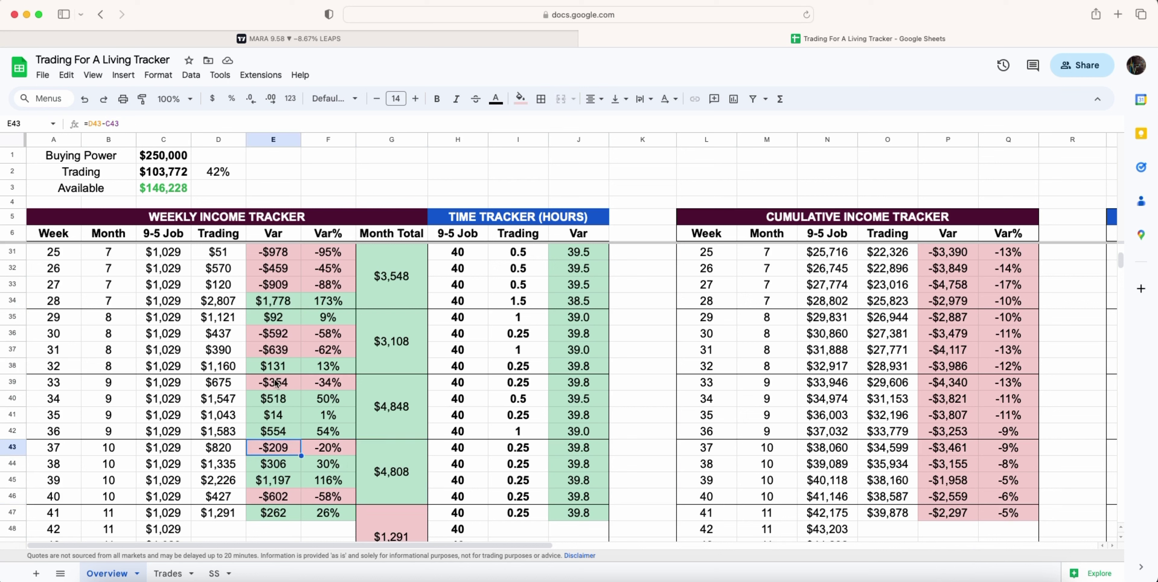
pyautogui.click(278, 383)
pyautogui.click(279, 338)
pyautogui.moveTo(279, 338); pyautogui.dragTo(282, 353)
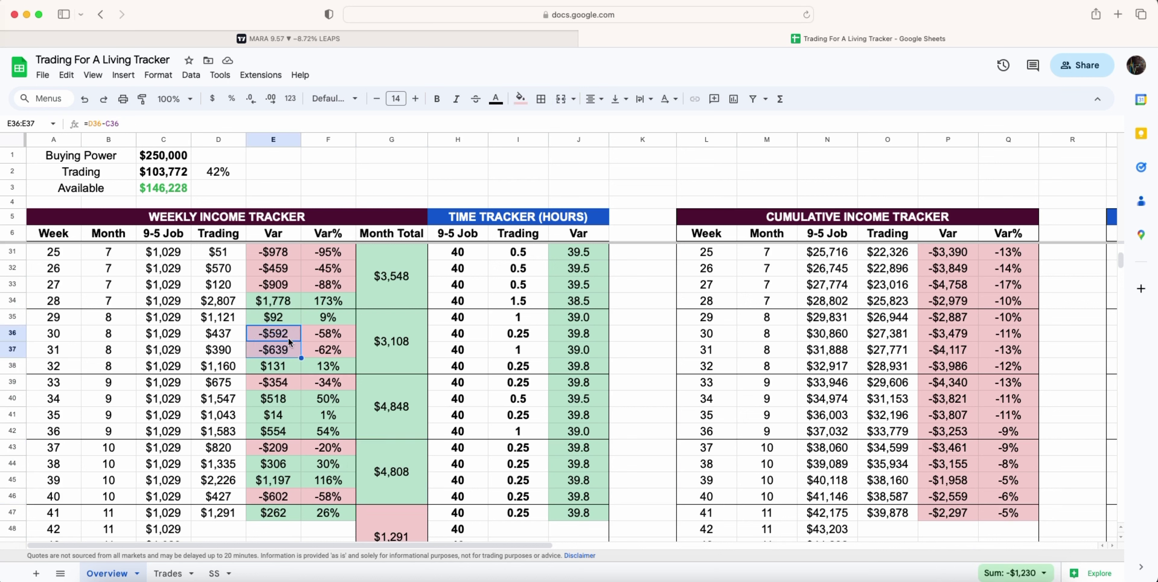
pyautogui.click(279, 498)
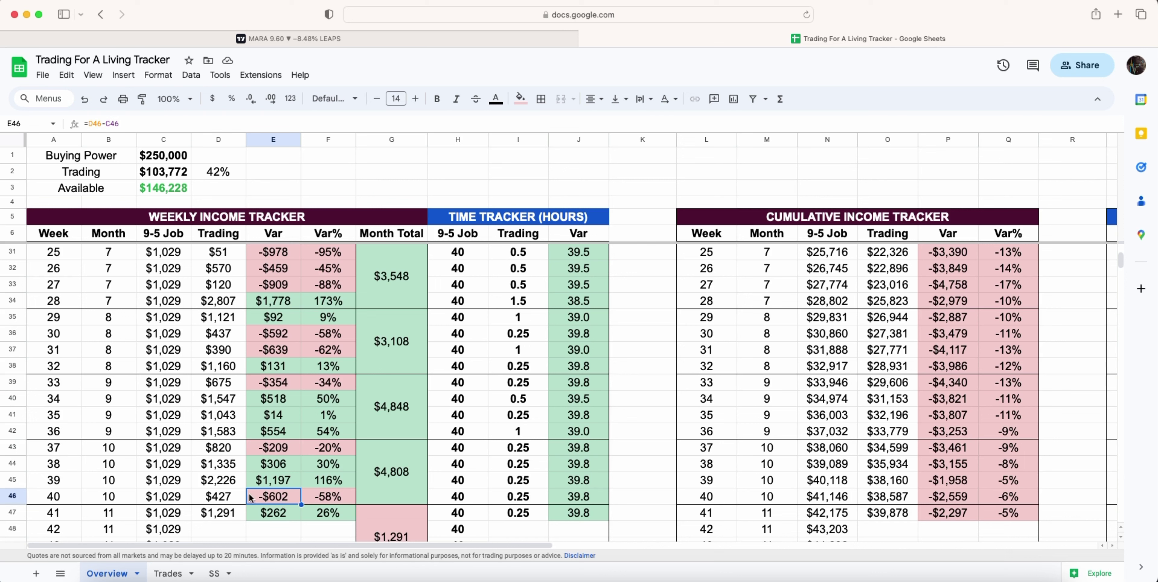
# - Check how the weekly trading income is calculated for week 40 and for week 25
pyautogui.click(230, 499)
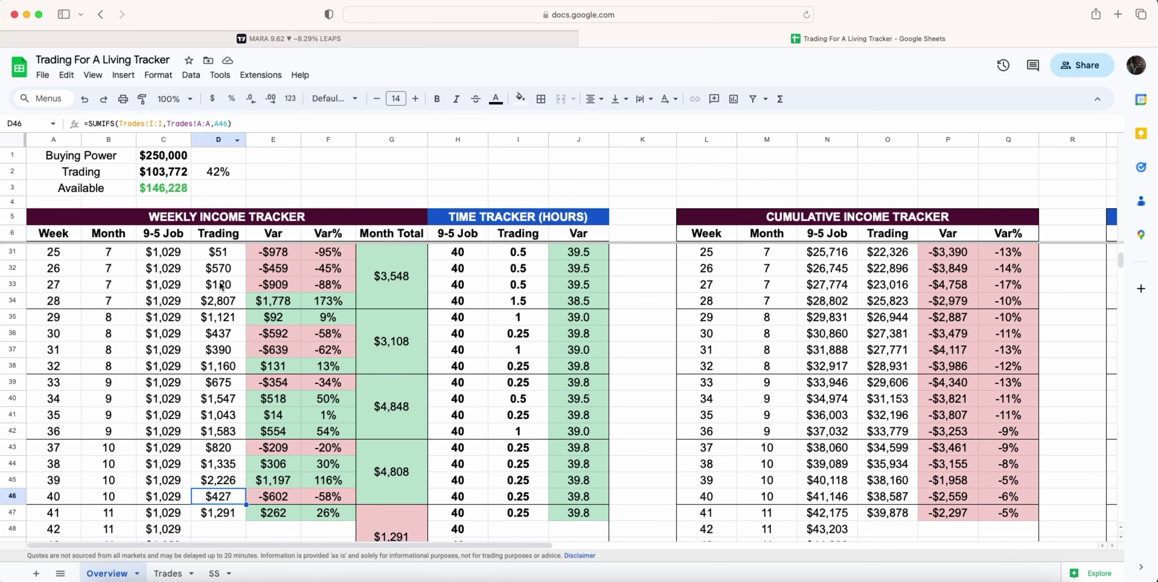
pyautogui.scroll(3, 223, 299)
pyautogui.click(224, 371)
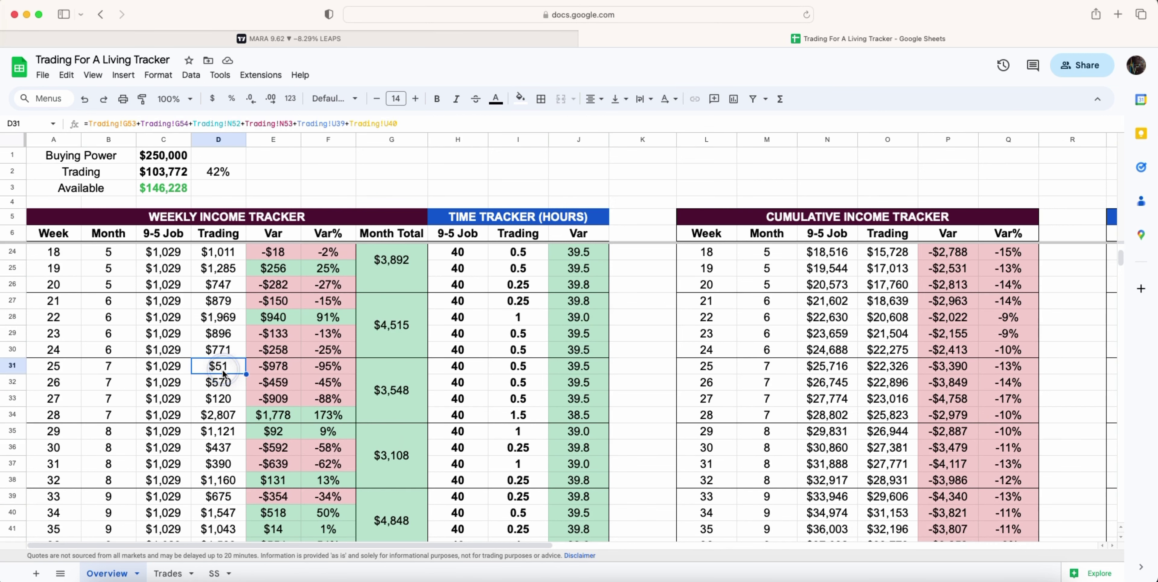
# - Compare the summary statistics of trading income and 9-5 job income for weeks 28 to 41
pyautogui.scroll(-3, 249, 387)
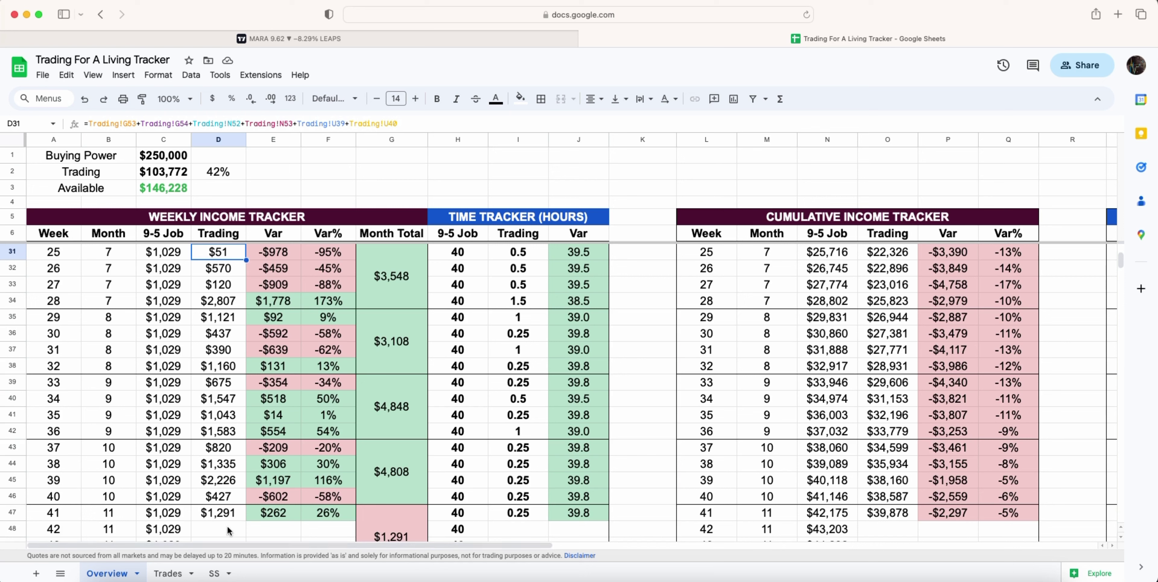
pyautogui.moveTo(223, 301); pyautogui.dragTo(227, 513)
pyautogui.click(1015, 573)
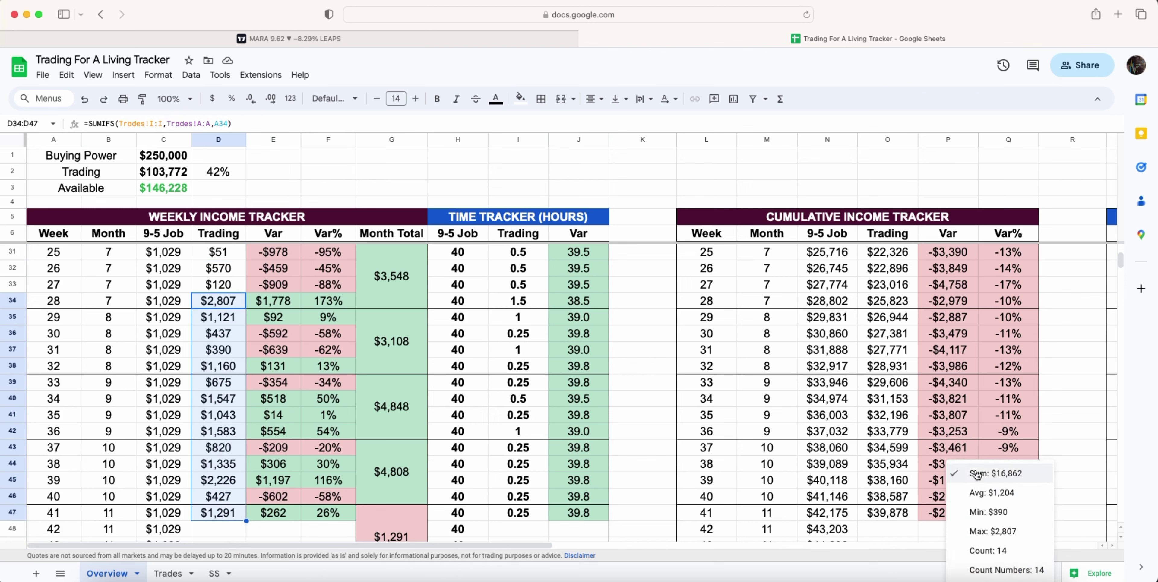
pyautogui.moveTo(163, 305); pyautogui.dragTo(173, 513)
pyautogui.click(1017, 573)
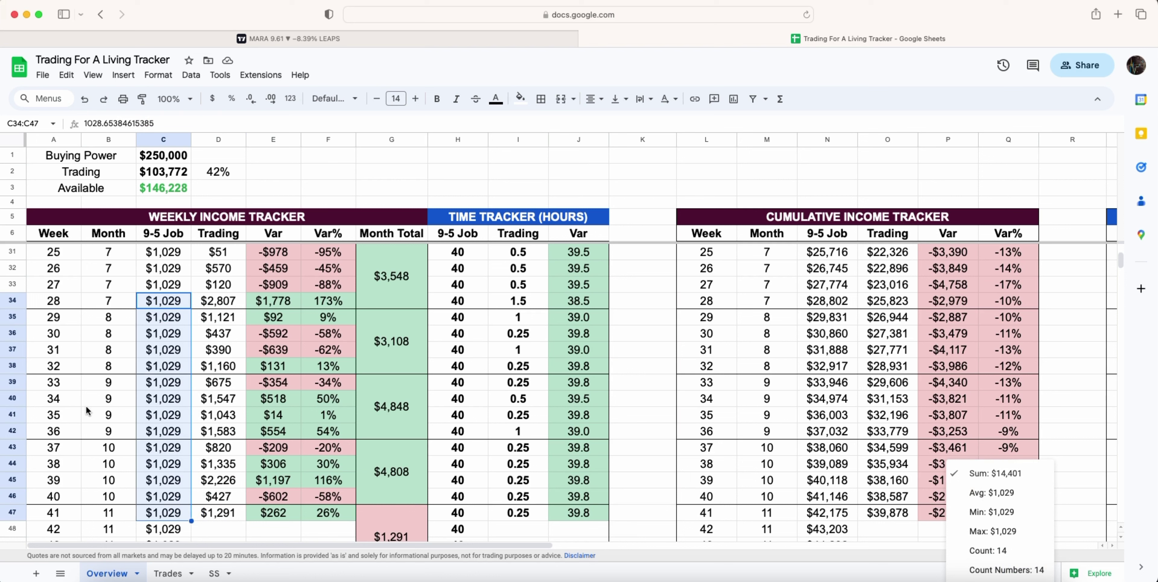
pyautogui.click(454, 338)
# - Select the week 31 figures in the cumulative income tracker to compare them with week 41
pyautogui.scroll(-3, 719, 405)
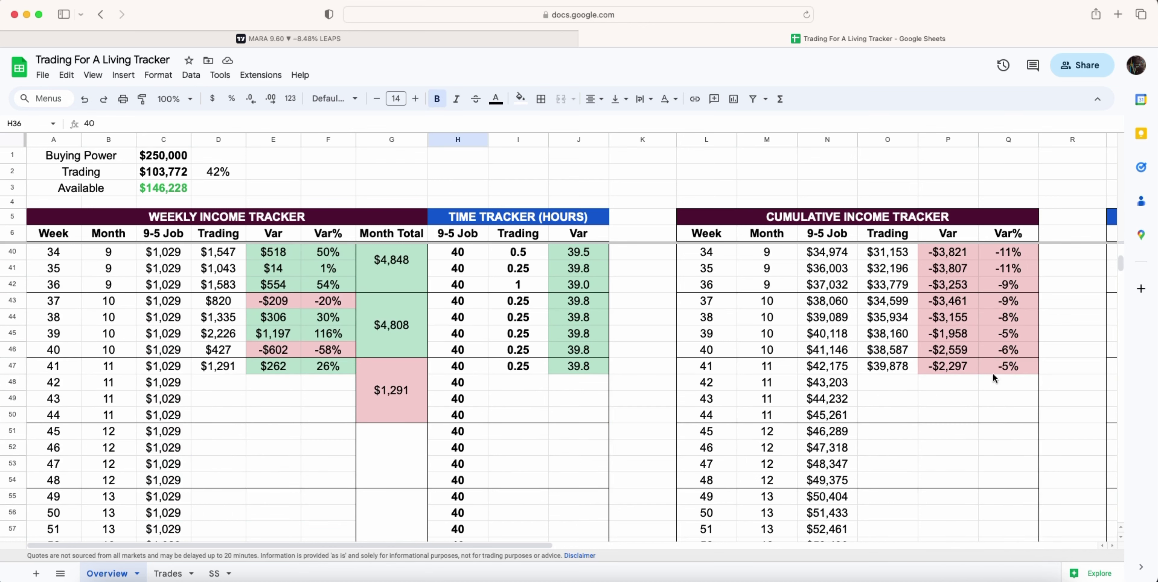
pyautogui.scroll(2, 1007, 369)
pyautogui.scroll(1, 1008, 368)
pyautogui.moveTo(1001, 302); pyautogui.dragTo(733, 304)
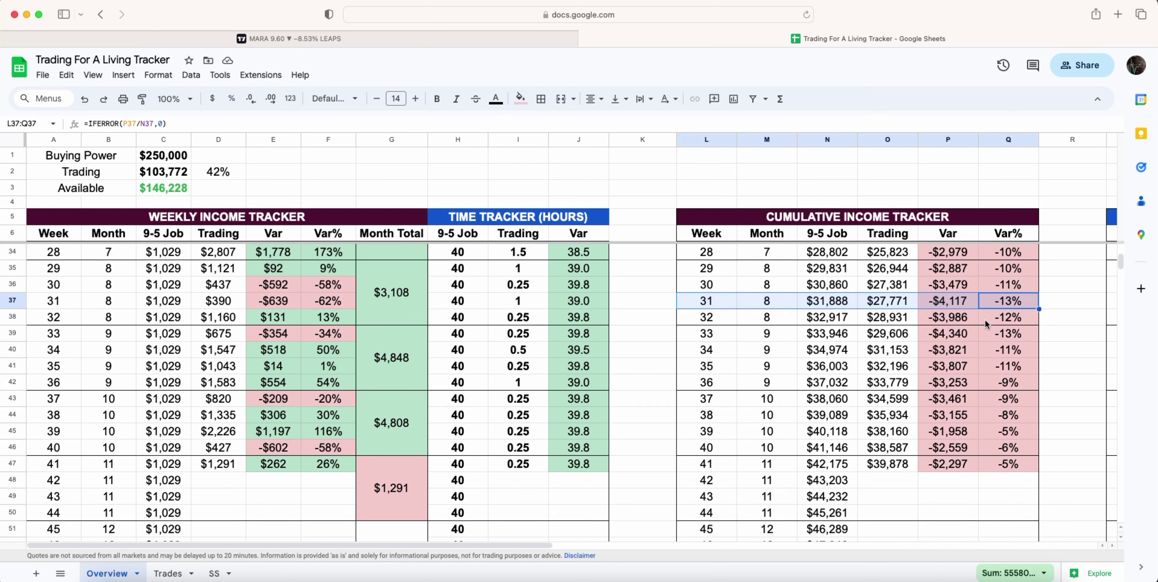